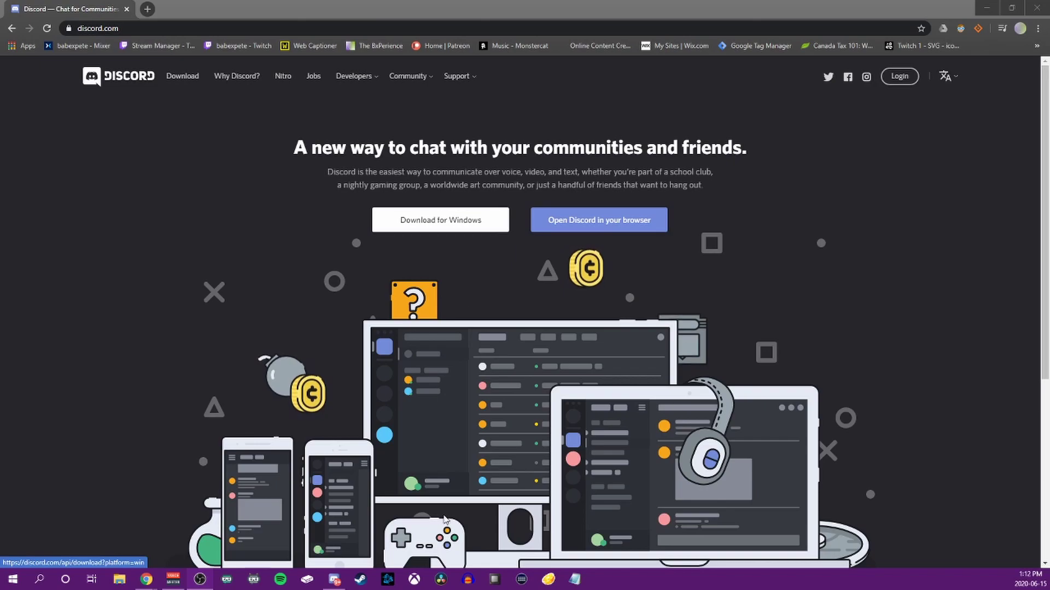
Switch to the Discord desktop app and create a new server with the suggested default name, skipping the friend invitations.
left_click(334, 580)
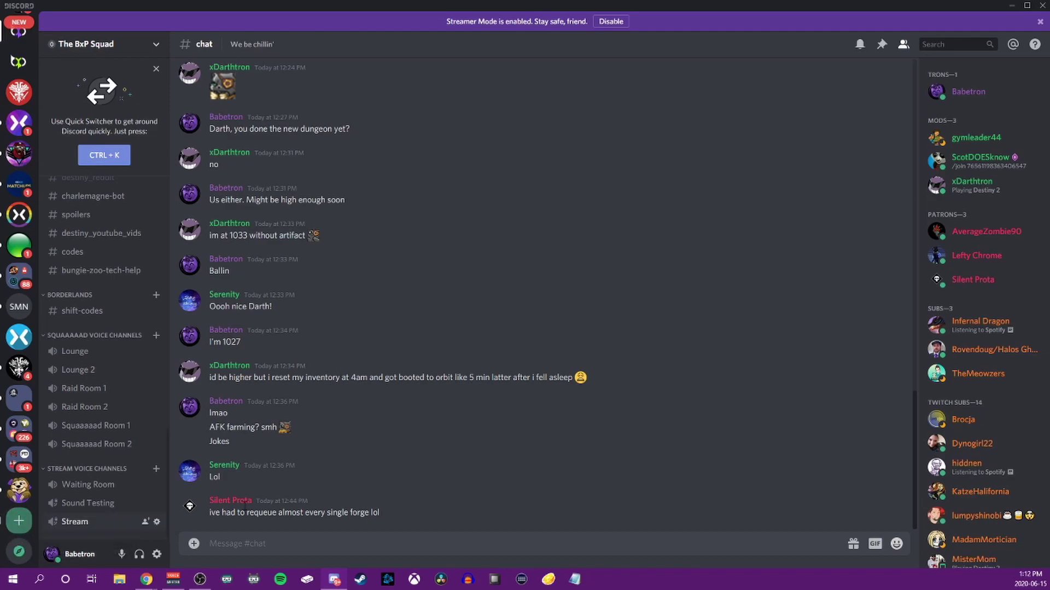
left_click(19, 521)
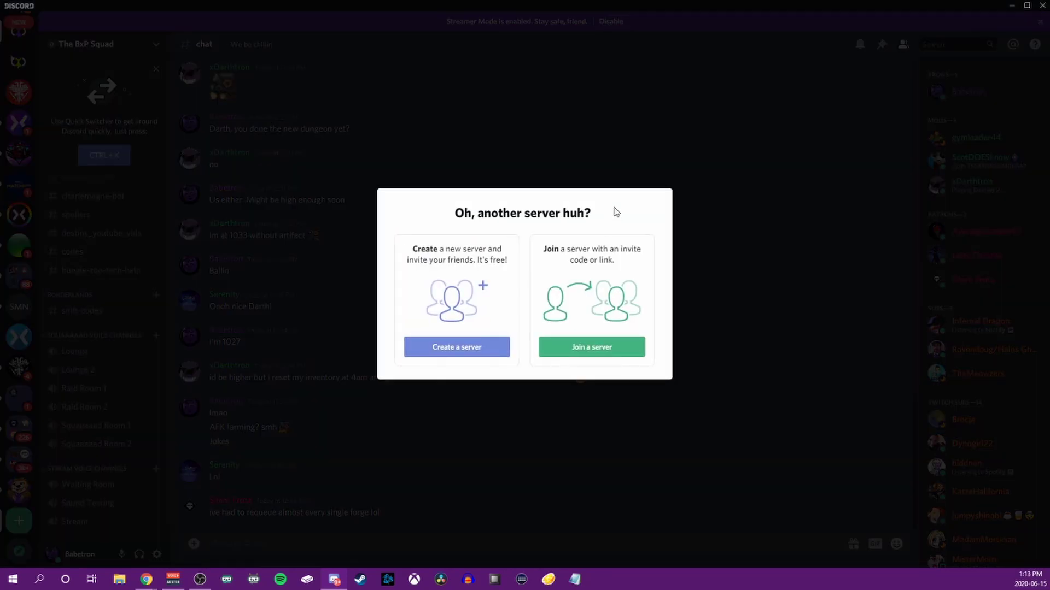
left_click(464, 348)
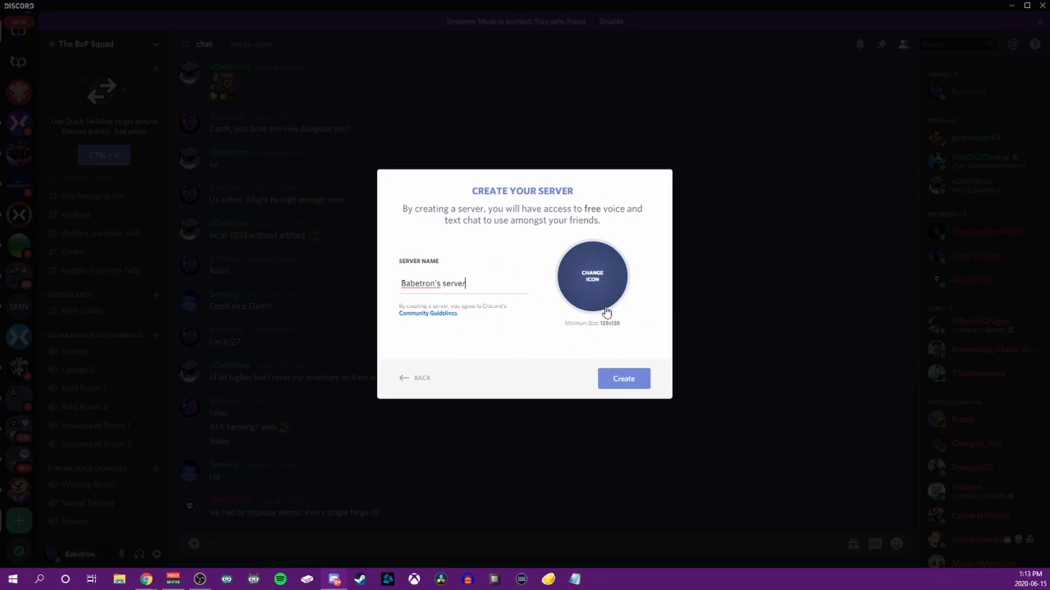
left_click(636, 378)
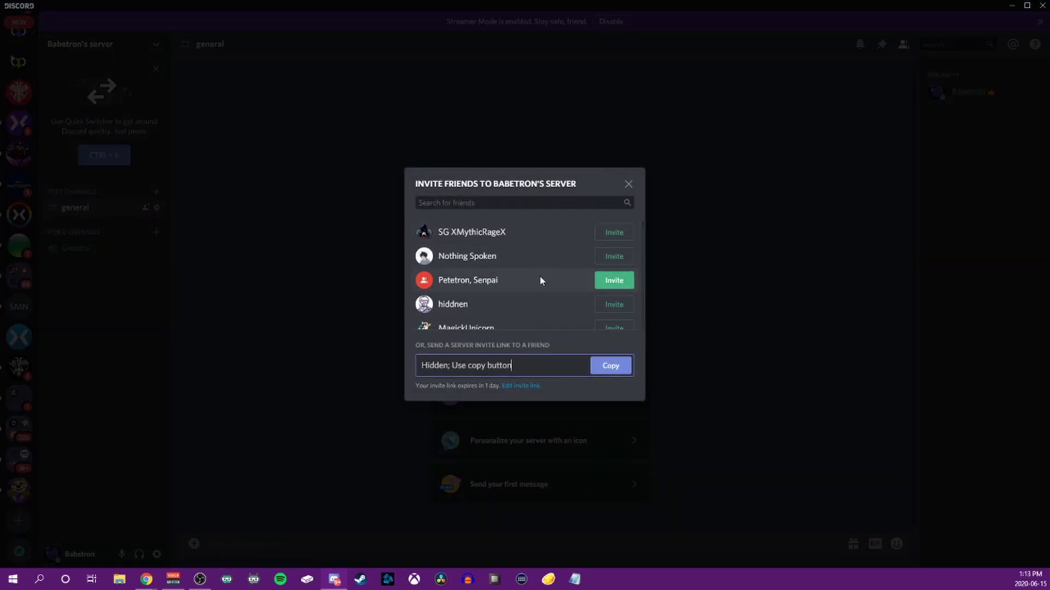
scroll(537, 275, "down", 2)
scroll(537, 276, "up", 2)
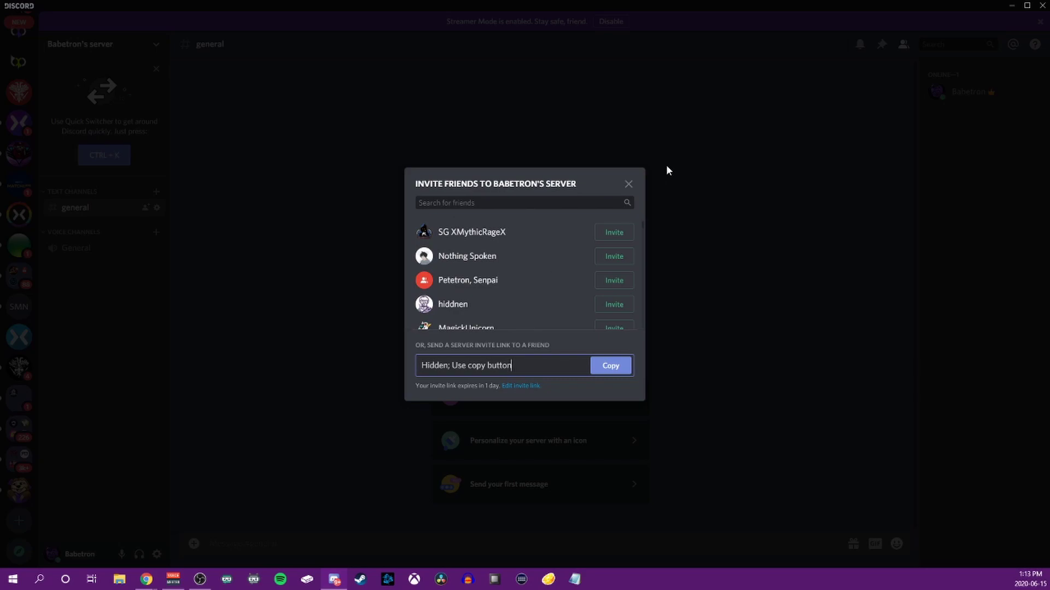
left_click(623, 182)
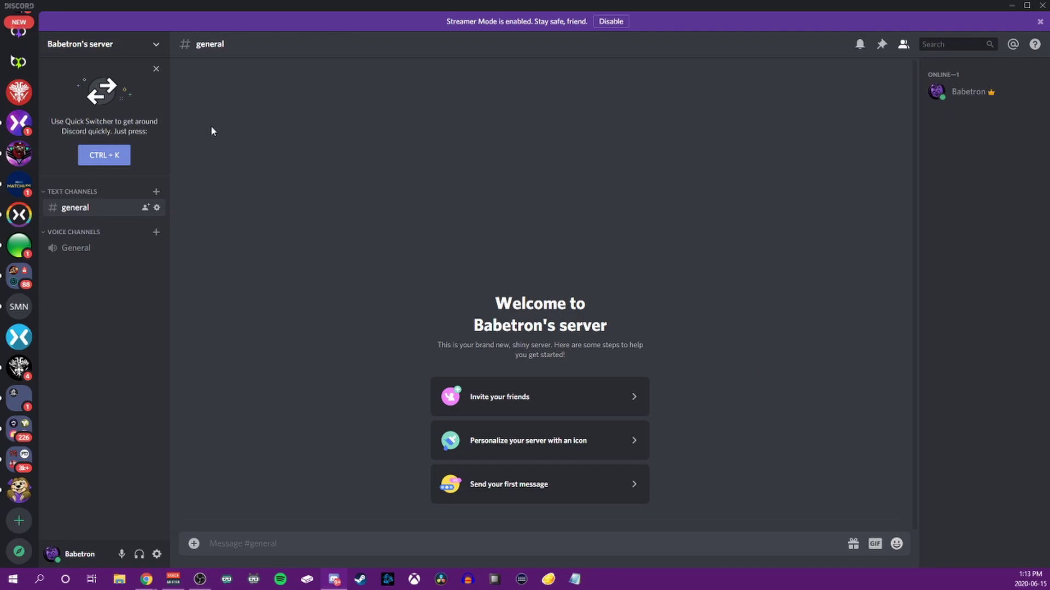
left_click(157, 46)
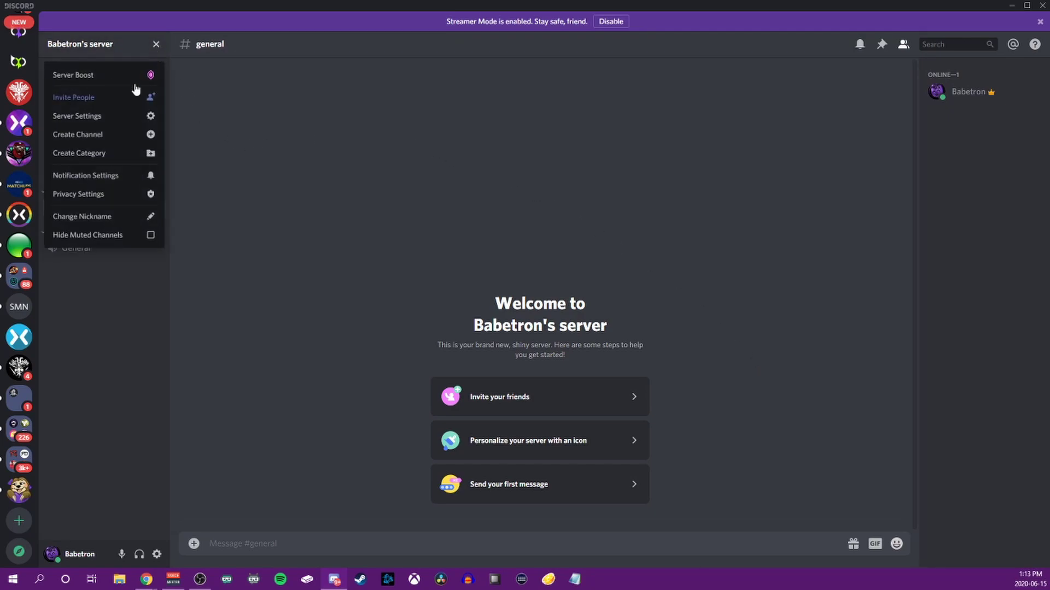
left_click(105, 115)
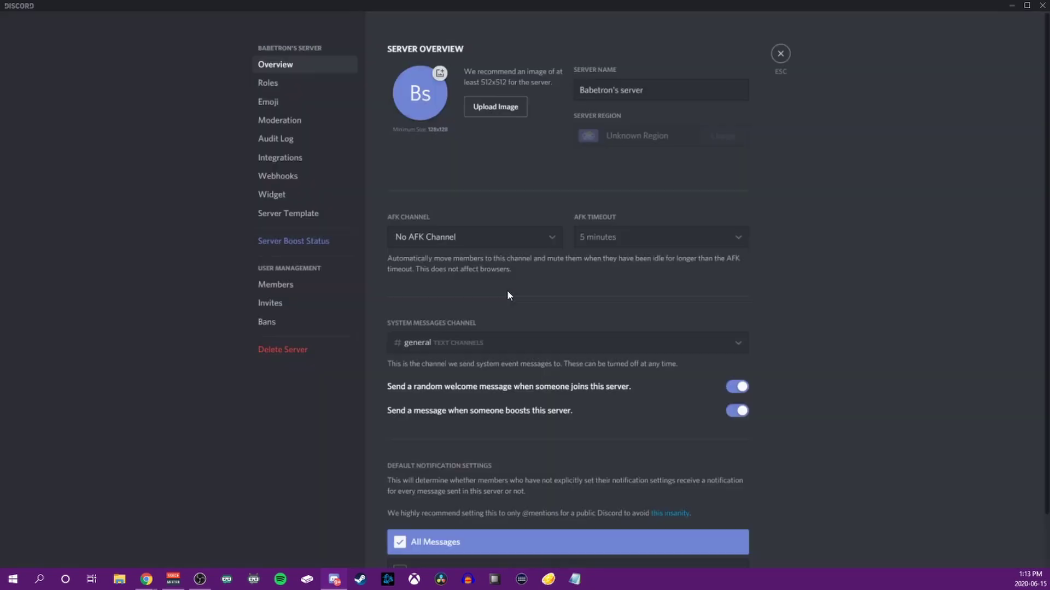
left_click(309, 89)
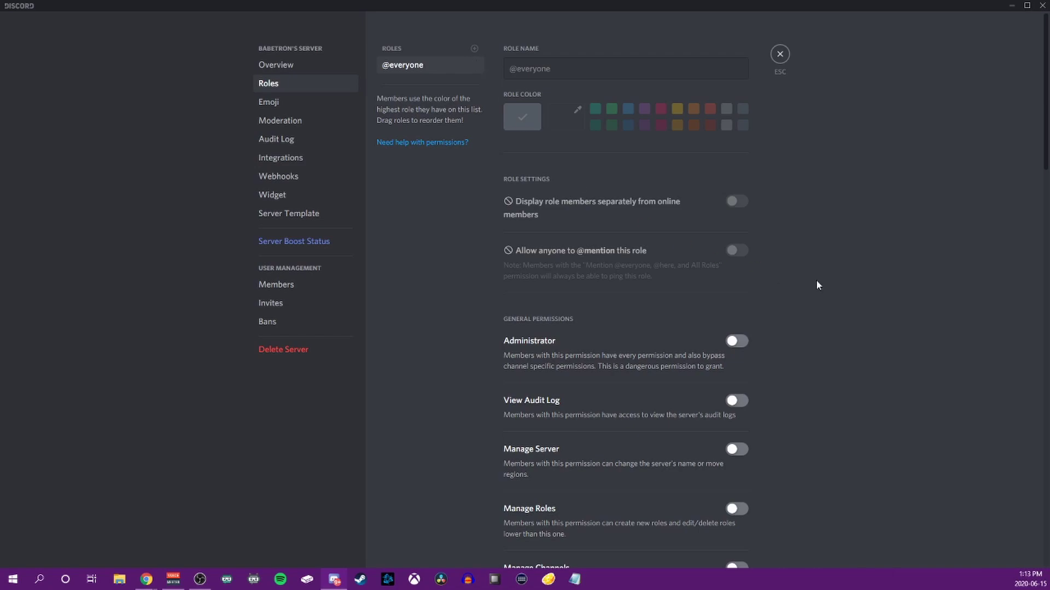
scroll(799, 333, "down", 2)
scroll(748, 257, "down", 1)
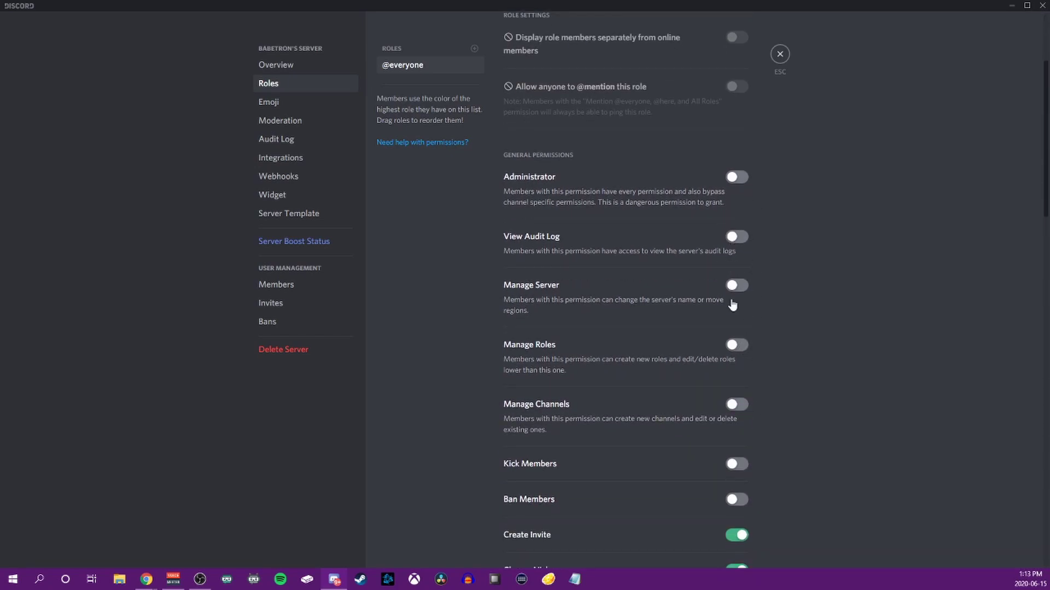
scroll(733, 298, "down", 4)
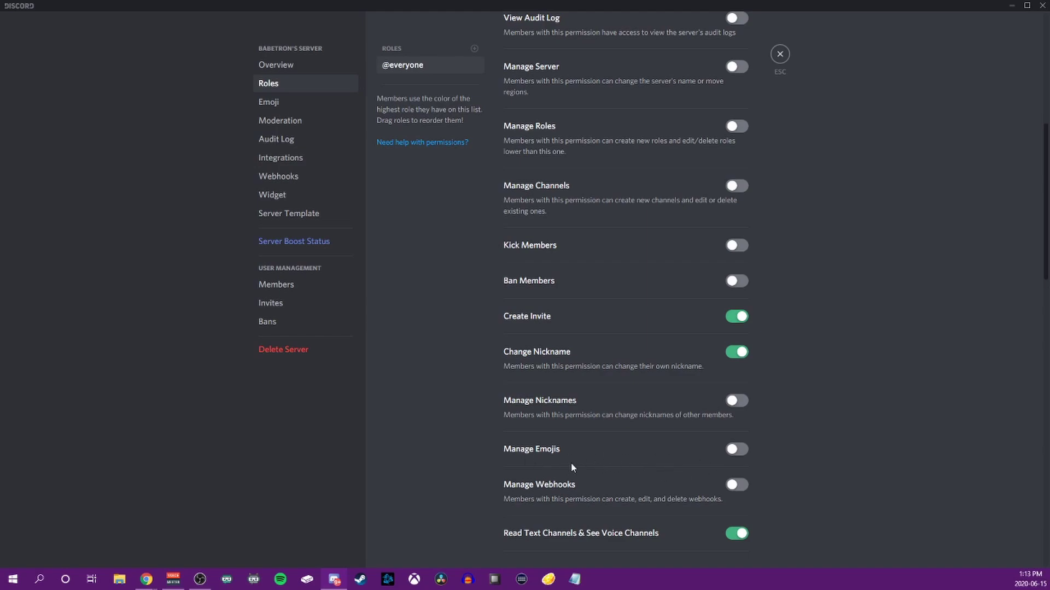
scroll(727, 465, "down", 4)
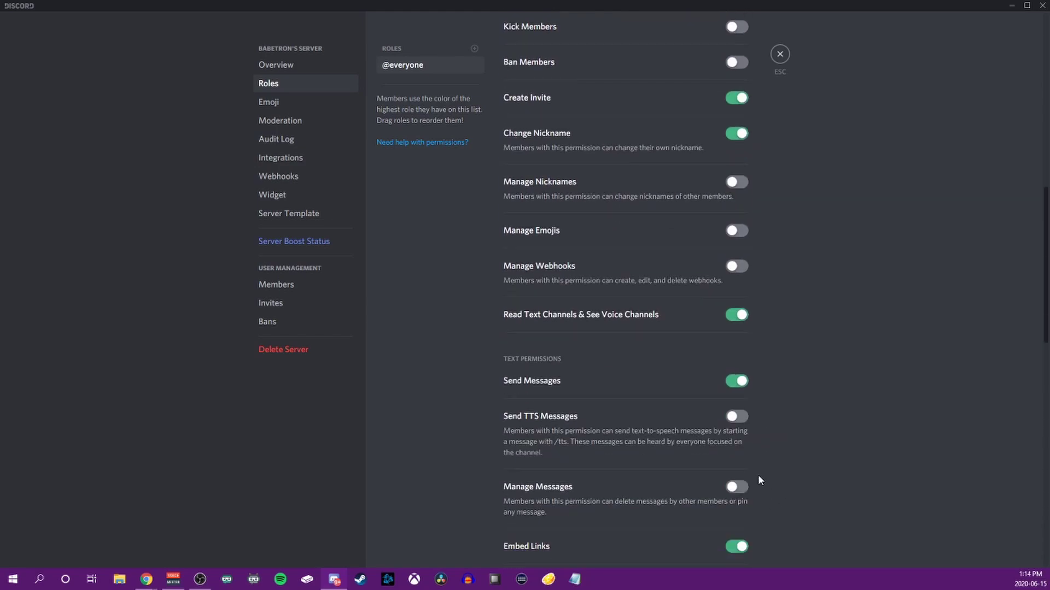
scroll(797, 377, "down", 1)
scroll(801, 300, "up", 2)
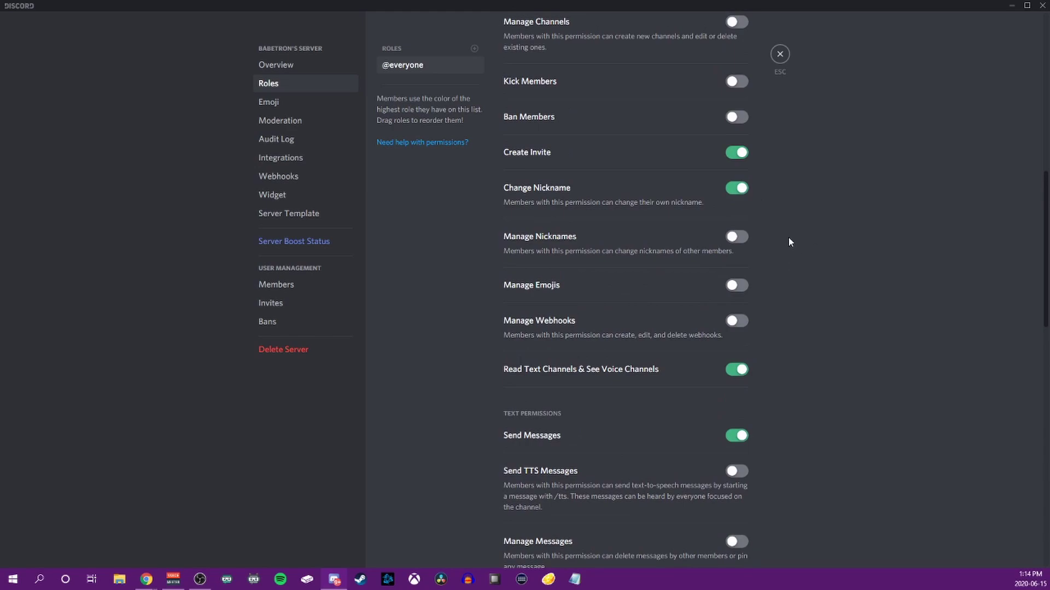
scroll(782, 263, "up", 3)
scroll(788, 306, "down", 11)
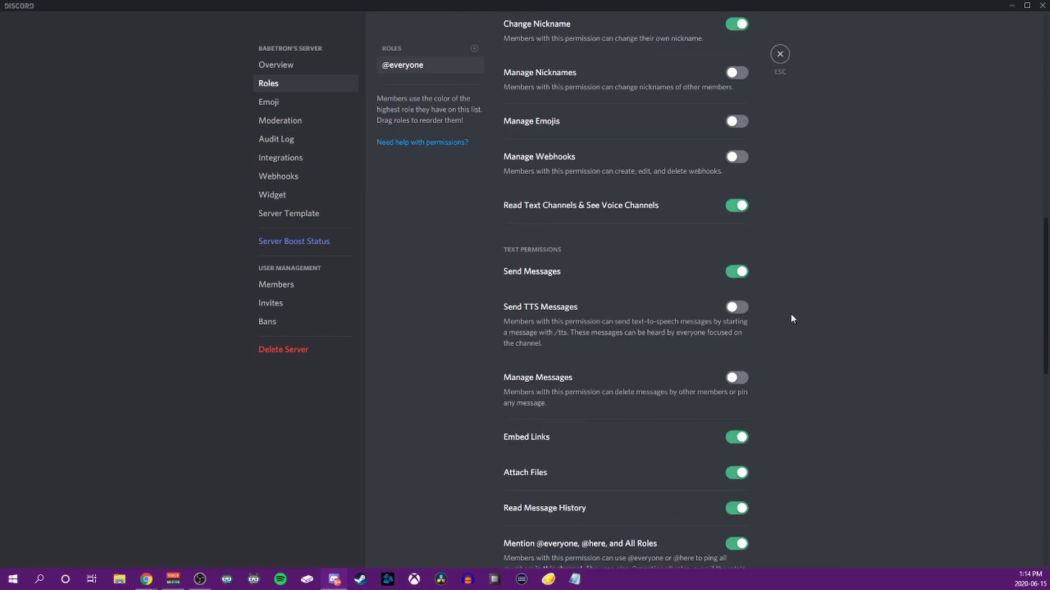
scroll(596, 490, "down", 4)
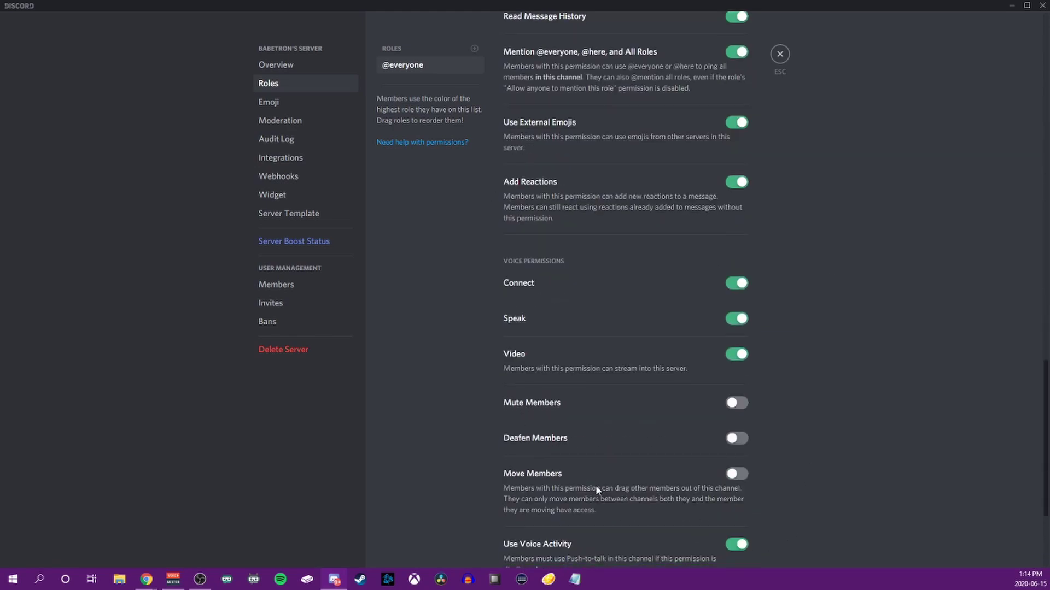
scroll(825, 481, "up", 15)
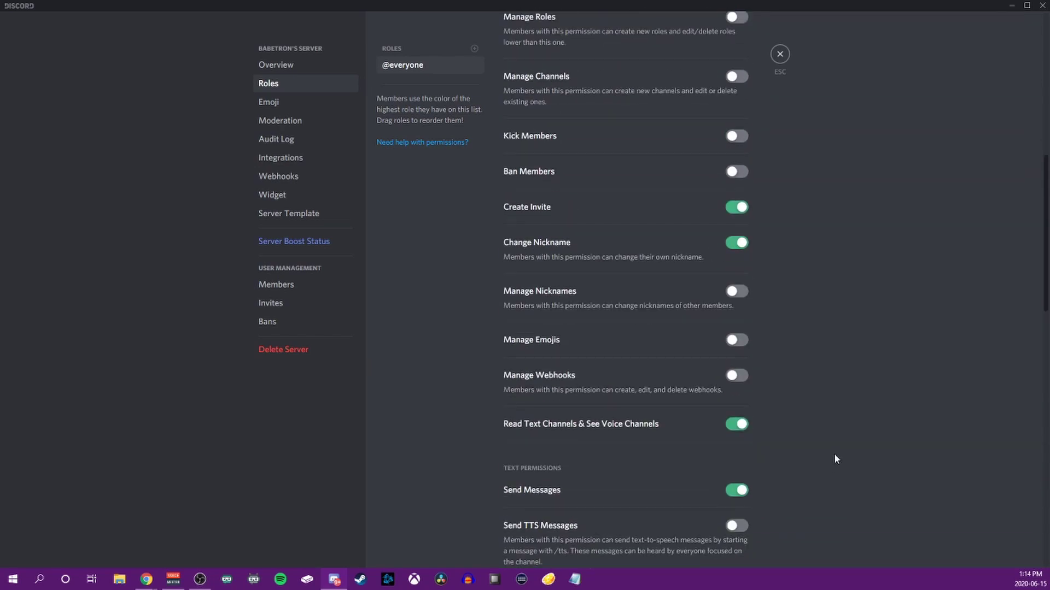
scroll(809, 355, "up", 5)
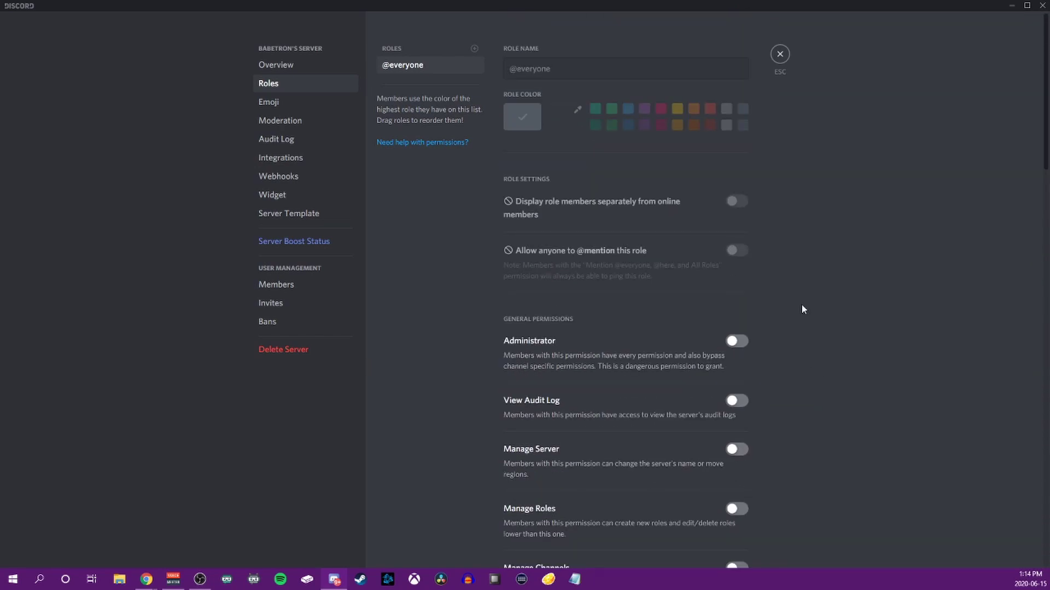
left_click(780, 54)
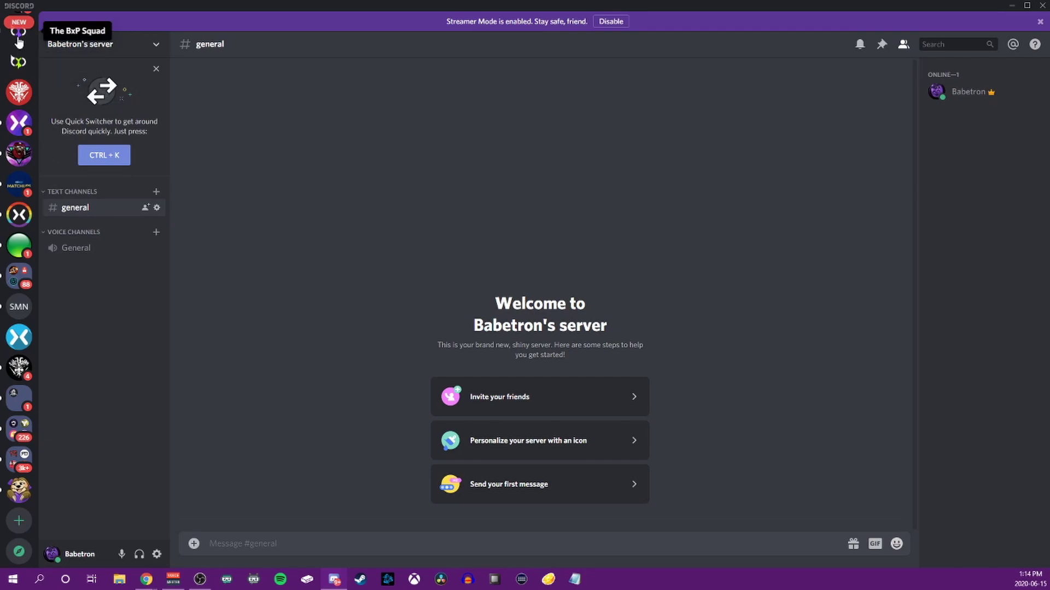
Look at the list of roles in the server settings of The BxP Squad.
key("ctrl+alt+Up")
left_click(156, 44)
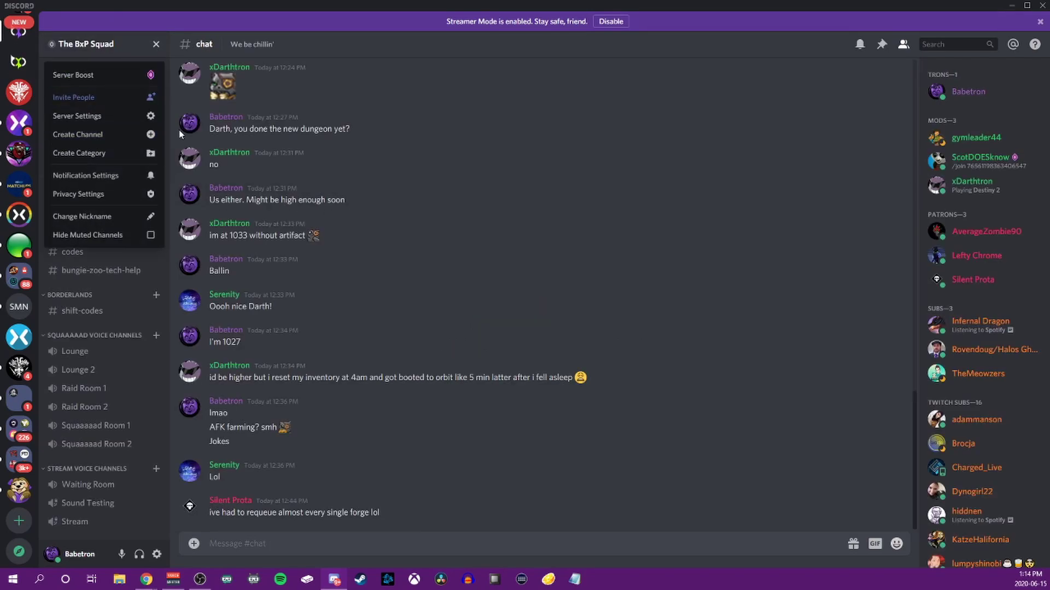
left_click(82, 116)
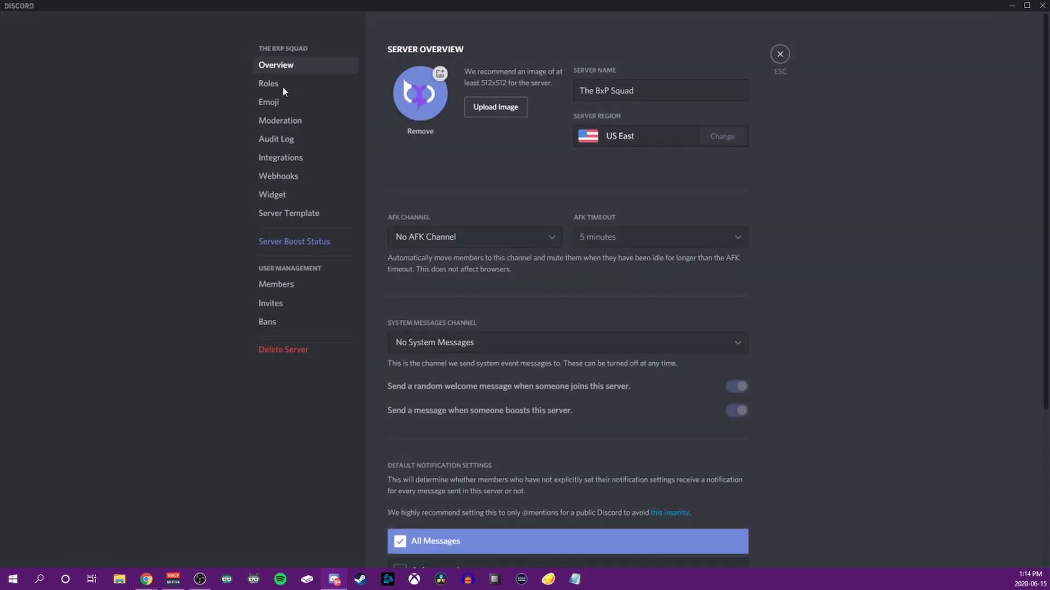
left_click(282, 85)
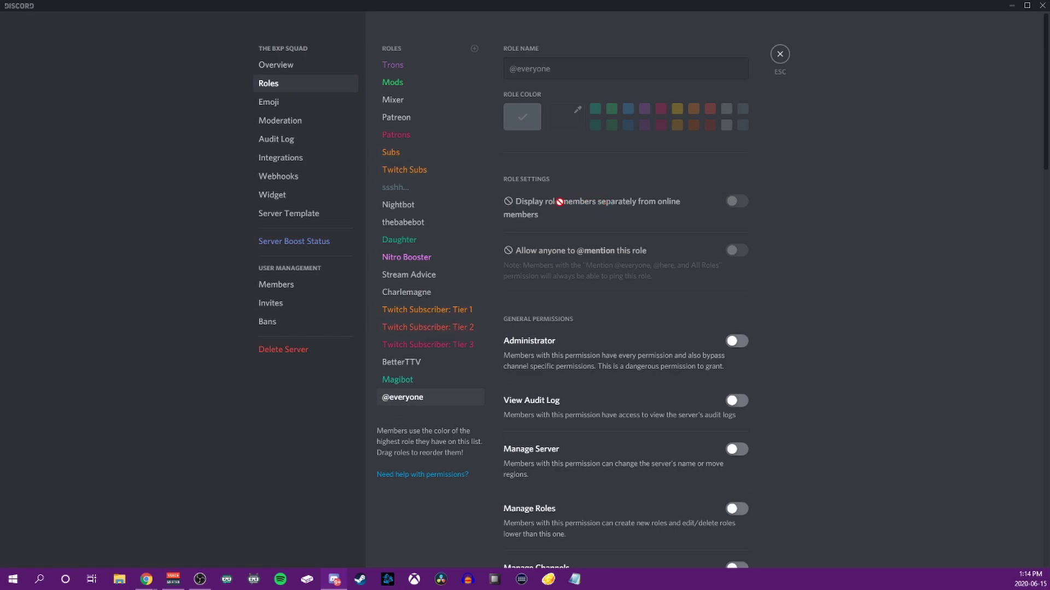
left_click(786, 53)
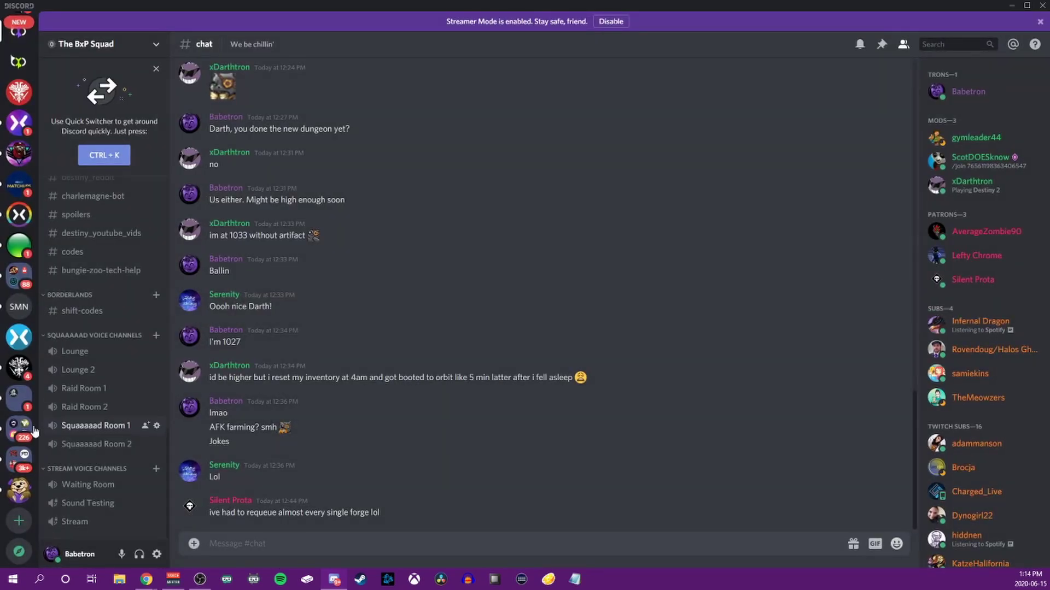
Return to the newly created server and inspect the permissions of its Test category.
scroll(19, 109, "up", 5)
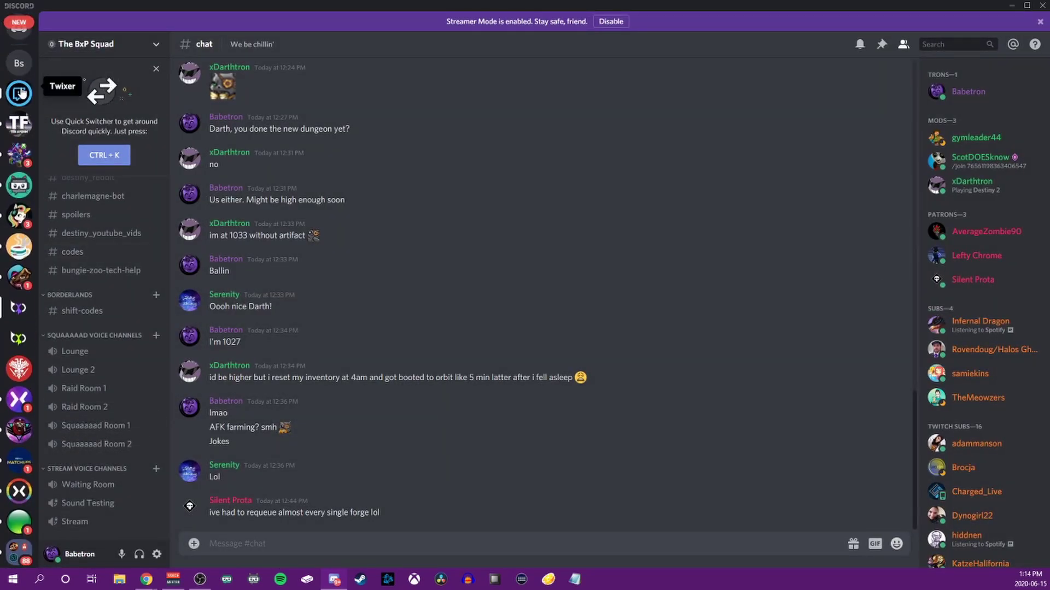
left_click(18, 62)
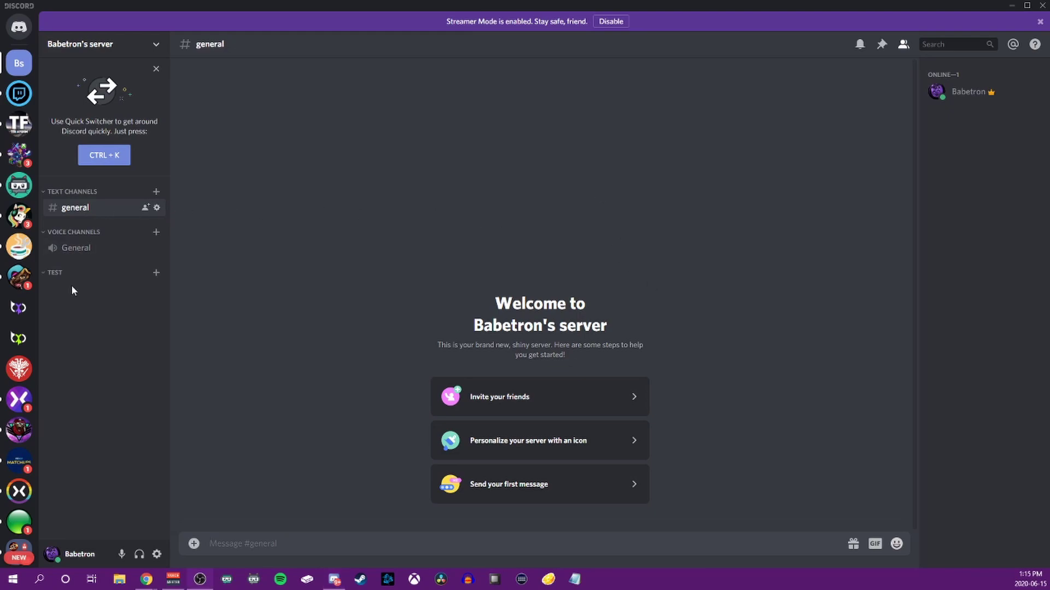
right_click(75, 273)
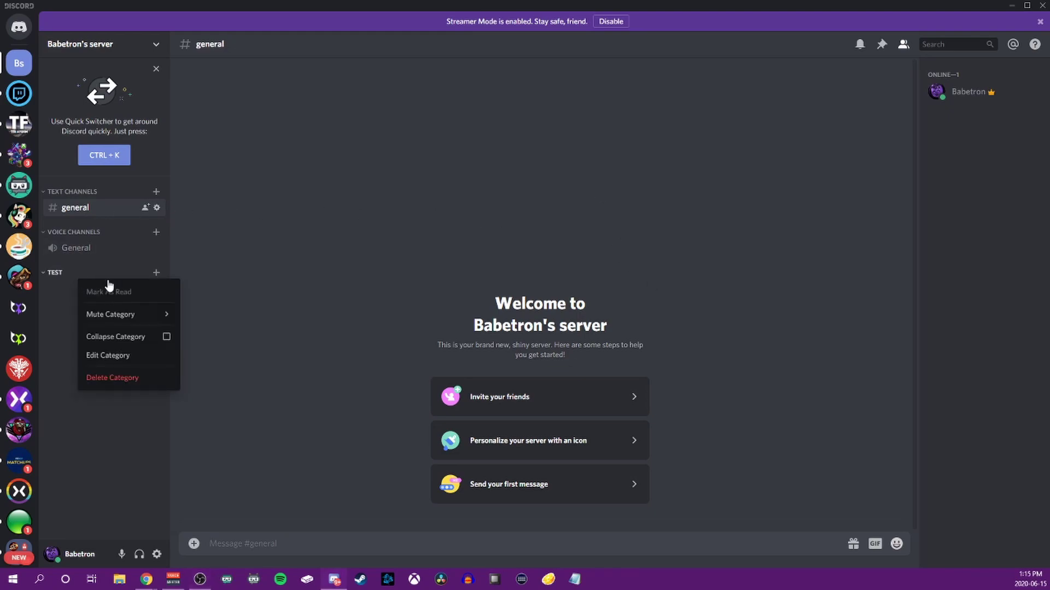
left_click(129, 354)
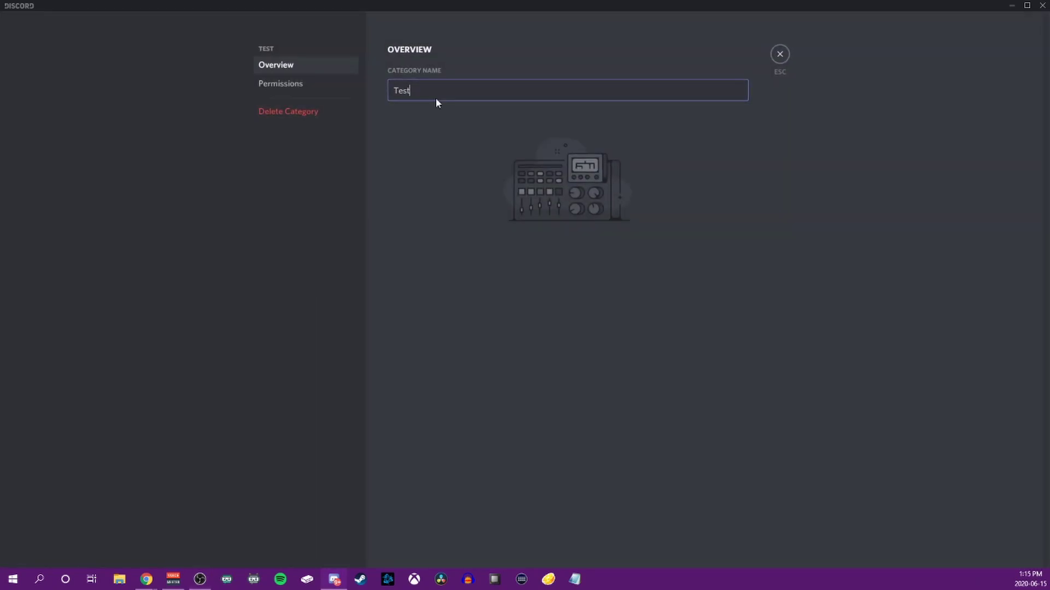
left_click(296, 86)
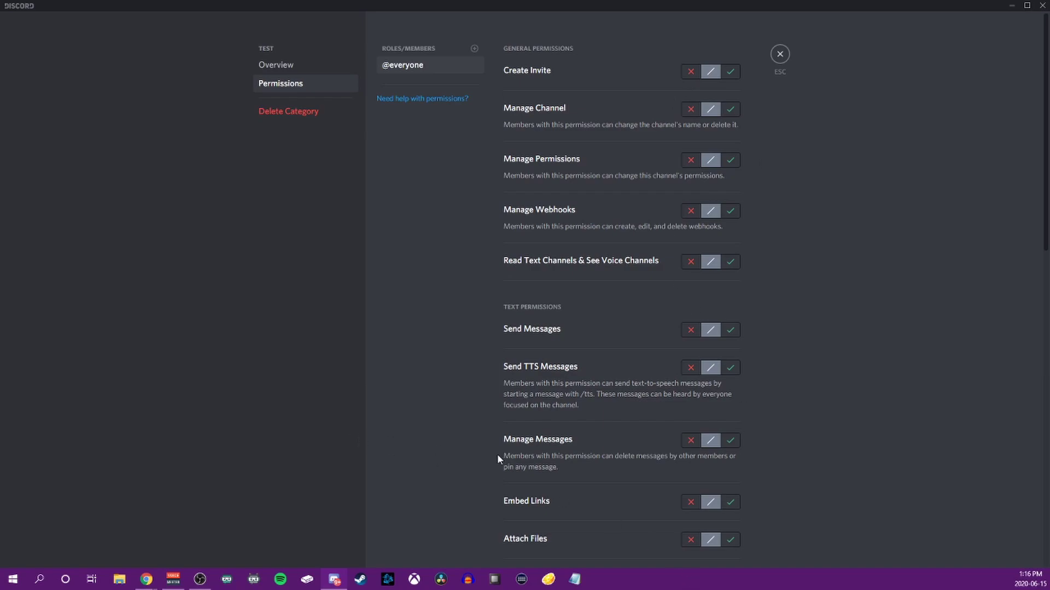
scroll(547, 65, "down", 2)
scroll(712, 384, "up", 2)
left_click(777, 61)
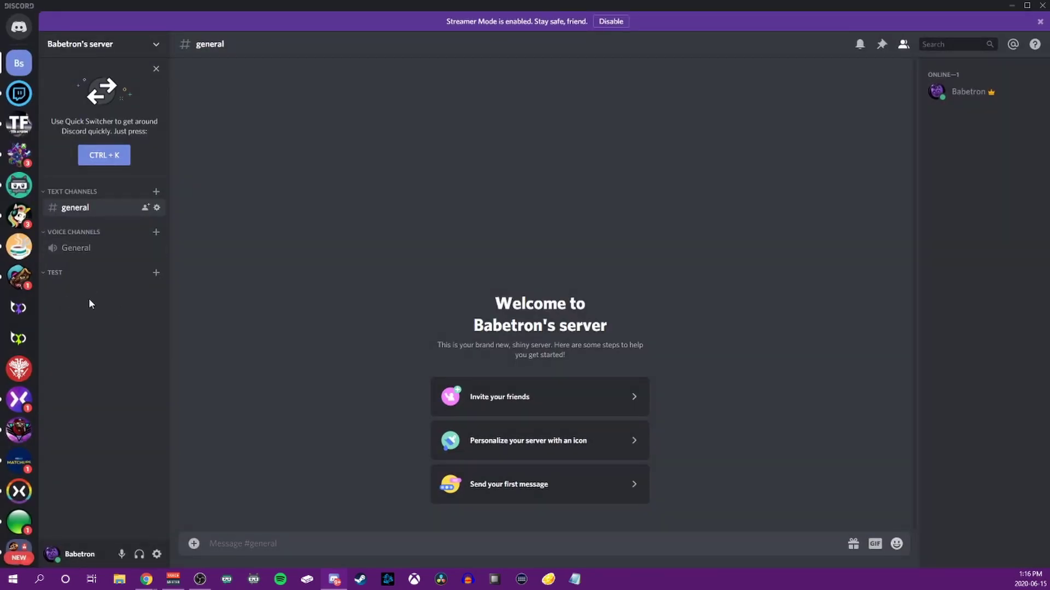
right_click(110, 212)
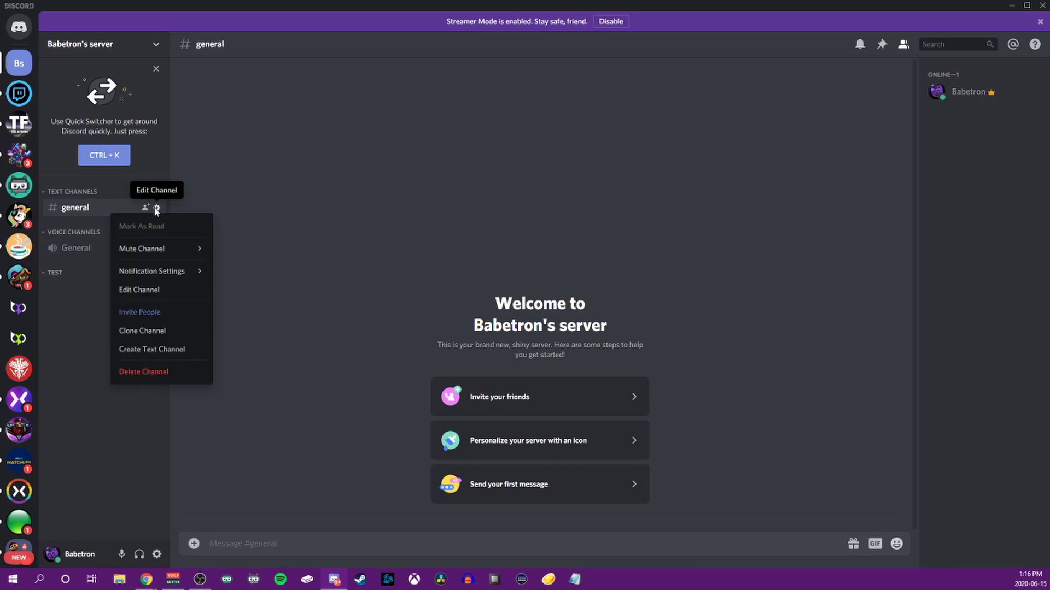
left_click(156, 208)
left_click(333, 83)
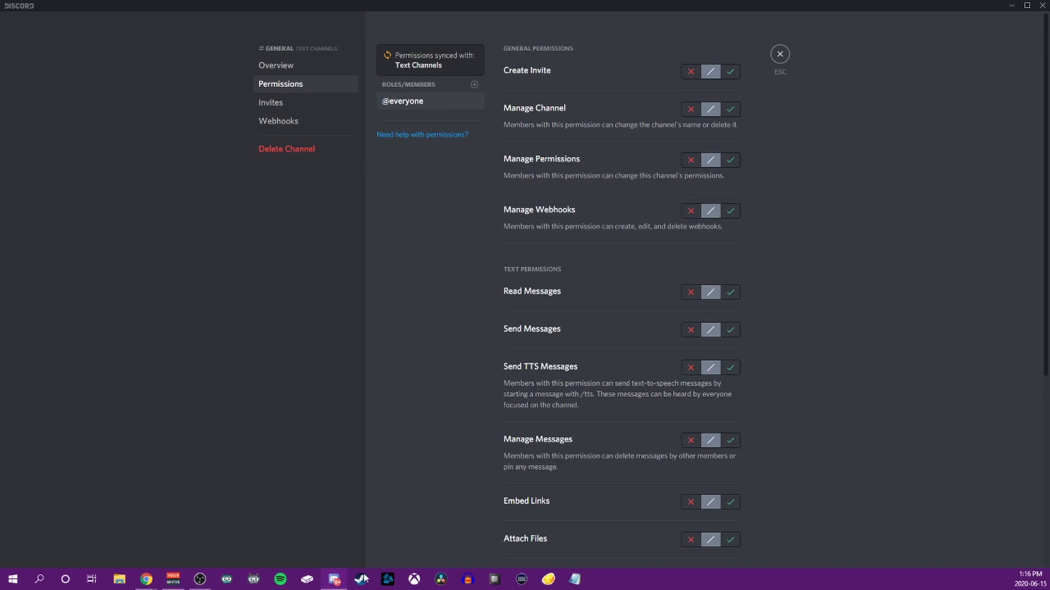
scroll(620, 290, "down", 5)
scroll(712, 416, "up", 5)
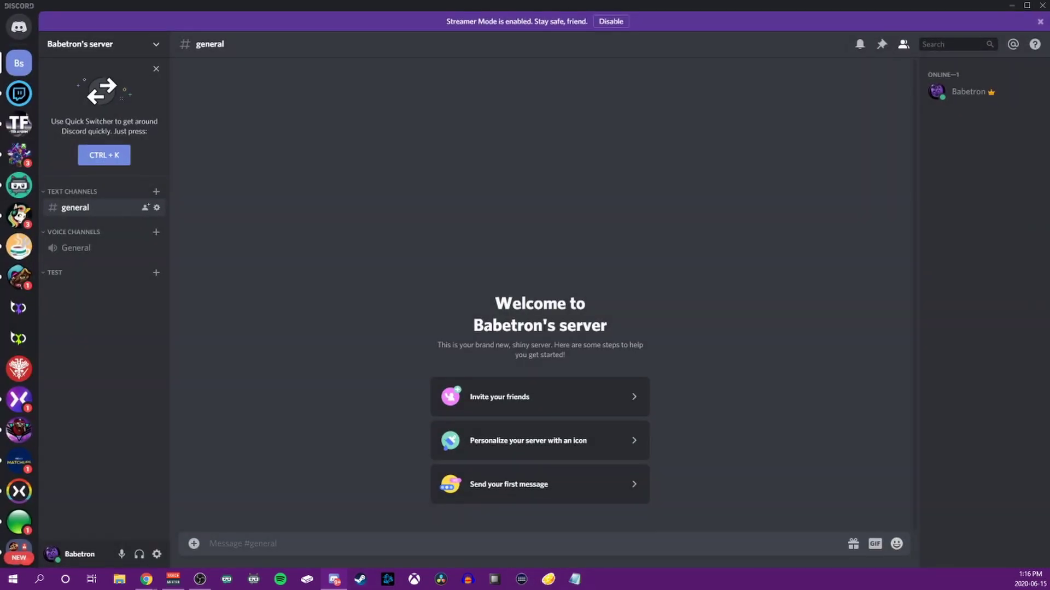
left_click(19, 309)
scroll(71, 333, "up", 5)
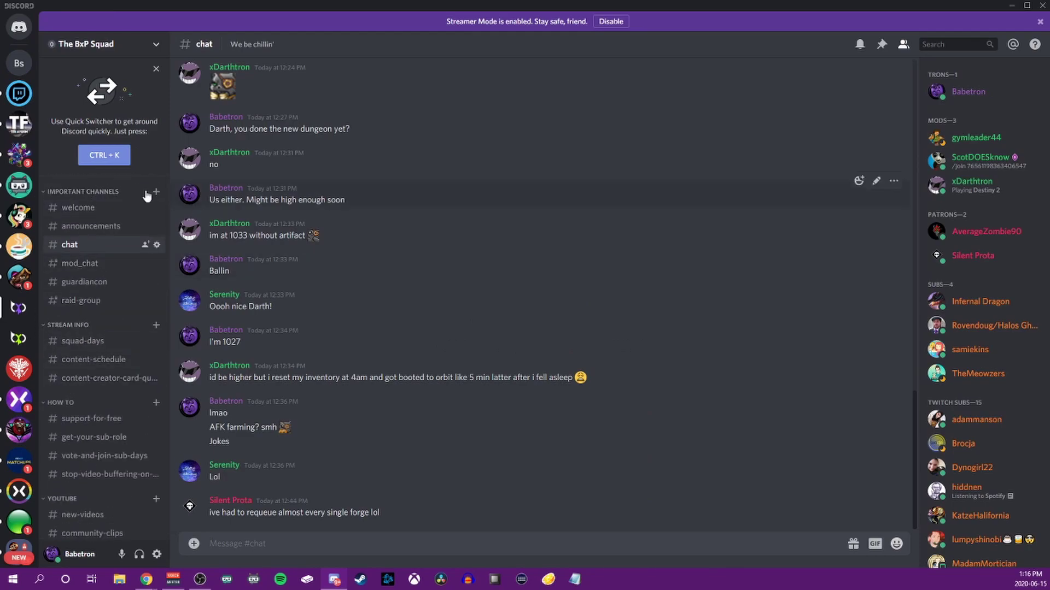
left_click(112, 227)
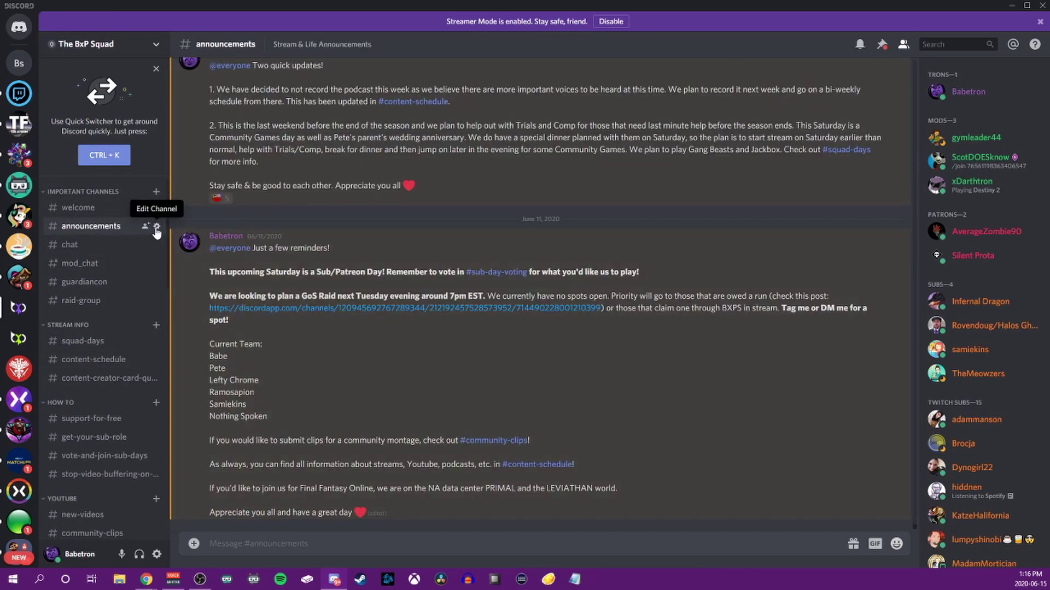
left_click(156, 227)
left_click(299, 88)
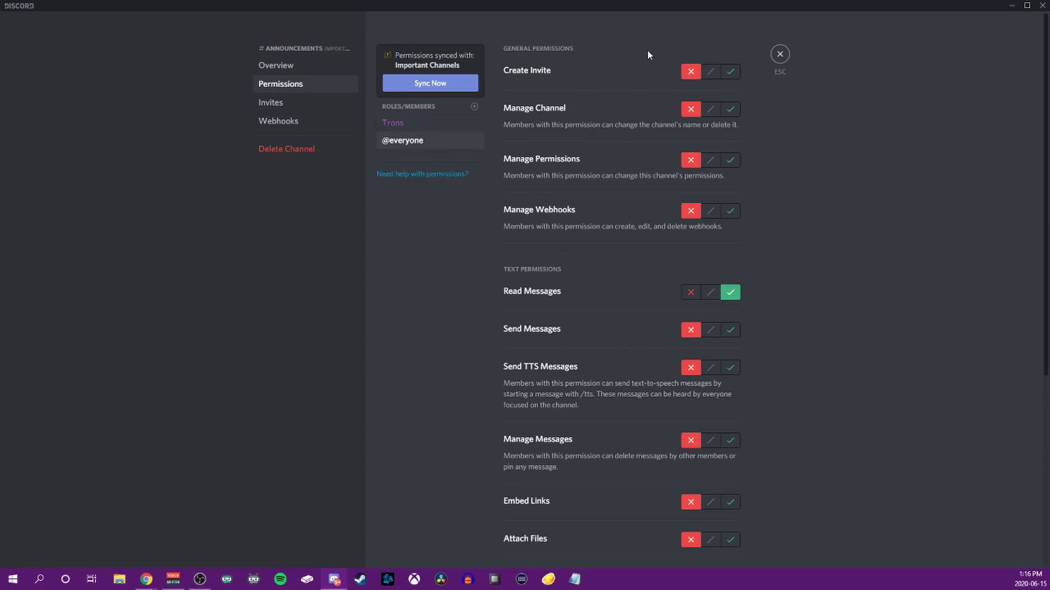
scroll(787, 306, "down", 4)
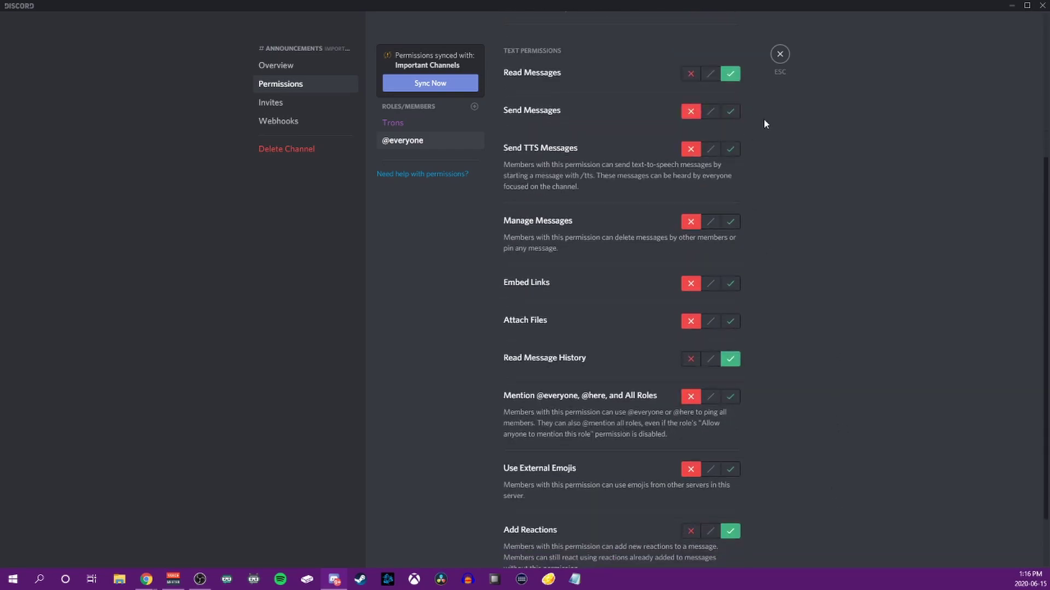
scroll(765, 399, "down", 2)
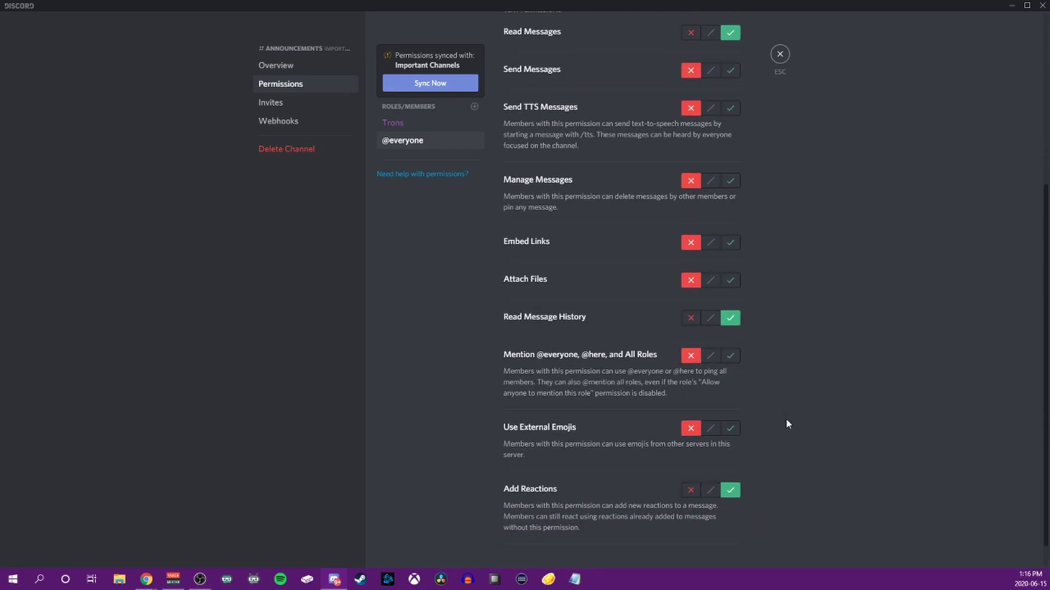
left_click(780, 53)
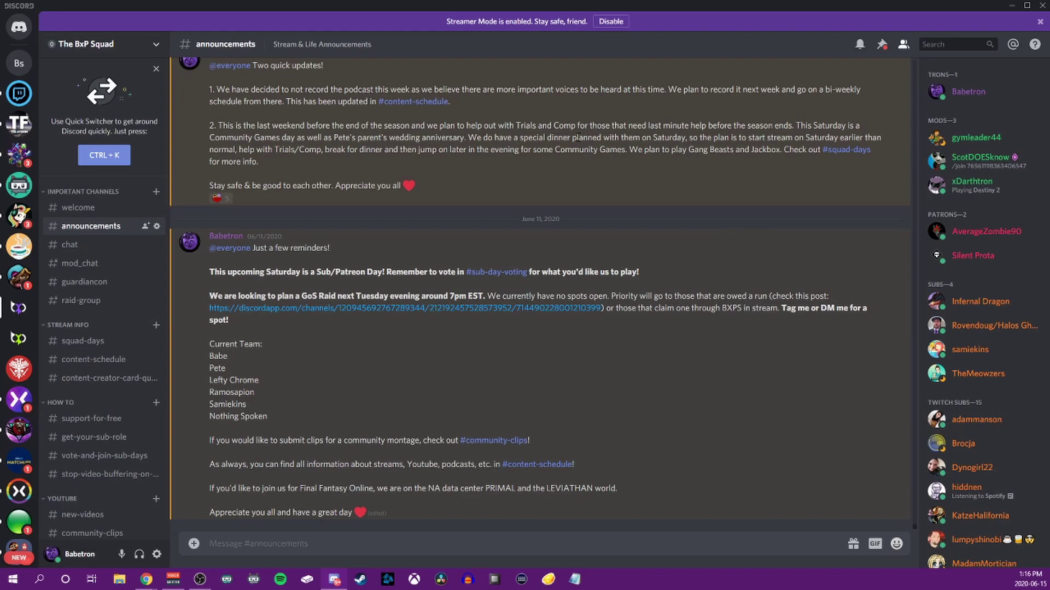
scroll(672, 416, "up", 5)
scroll(683, 382, "down", 5)
Open the chat channel and look down the channel list to the STUFF category.
left_click(96, 252)
scroll(104, 492, "down", 5)
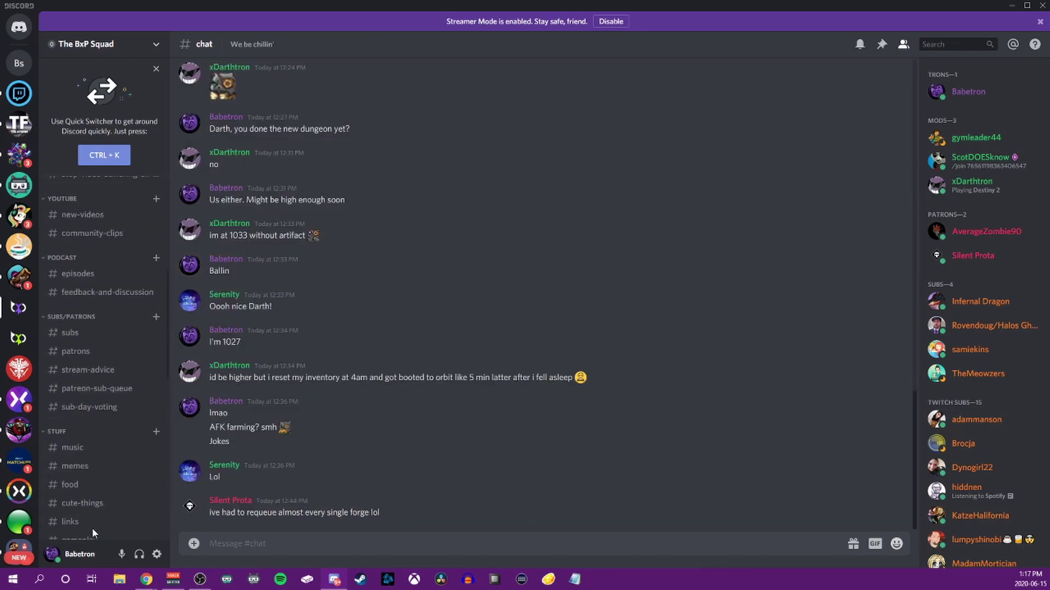
scroll(92, 527, "down", 3)
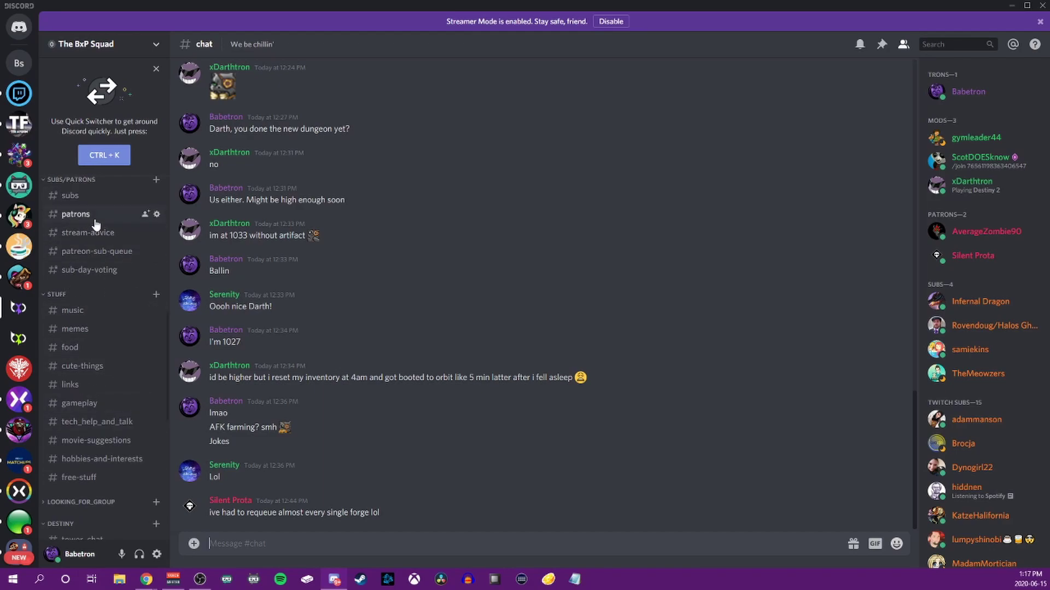
View the options for creating a channel in the Important Channels category, and close them without creating one.
scroll(96, 224, "up", 8)
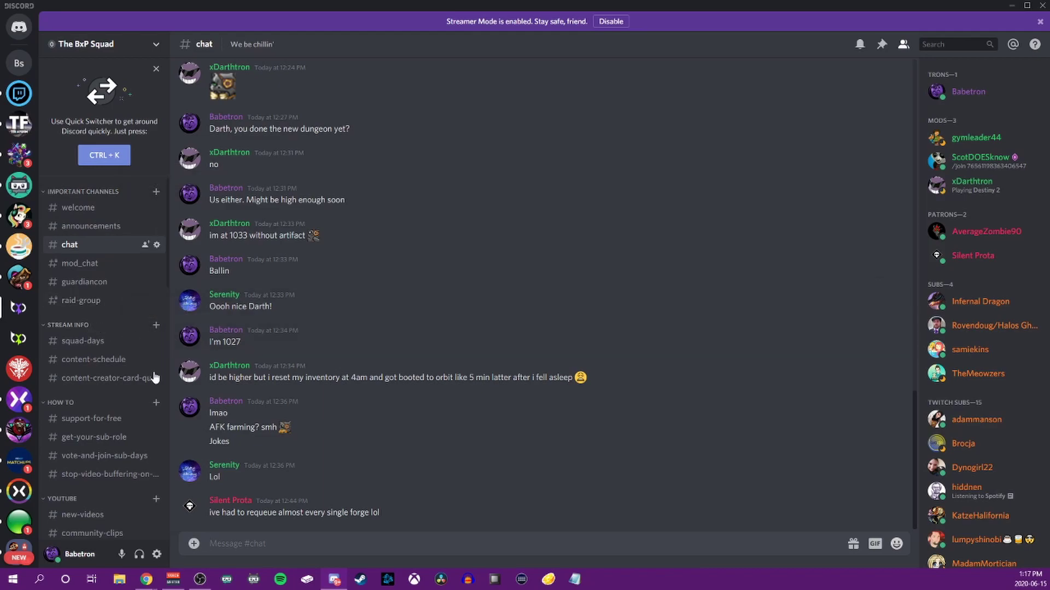
left_click(156, 191)
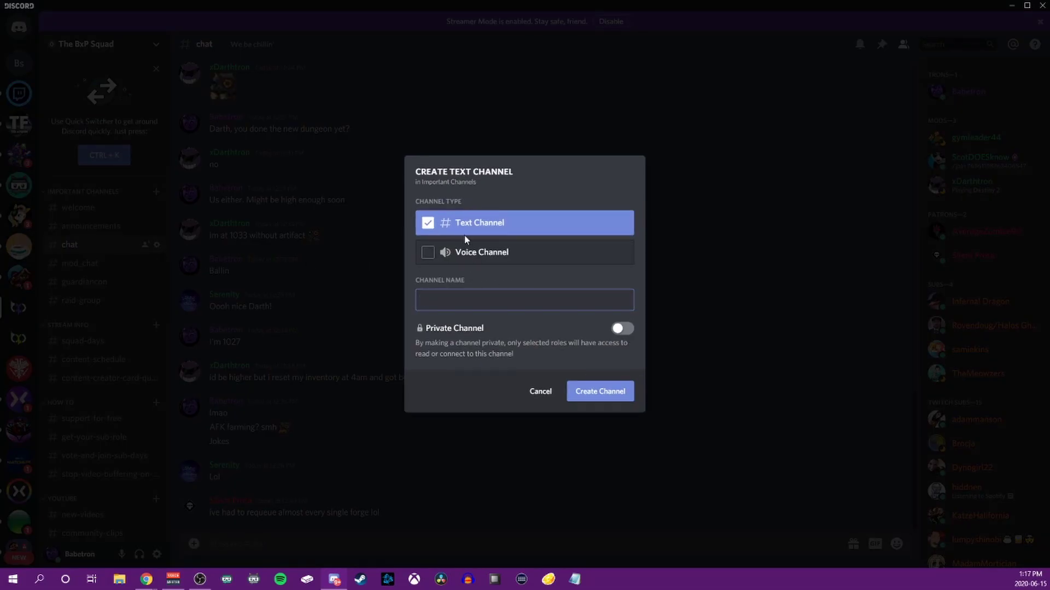
left_click(546, 392)
Examine how the server's channels are grouped into categories, from Important Channels down to Destiny.
scroll(158, 413, "down", 7)
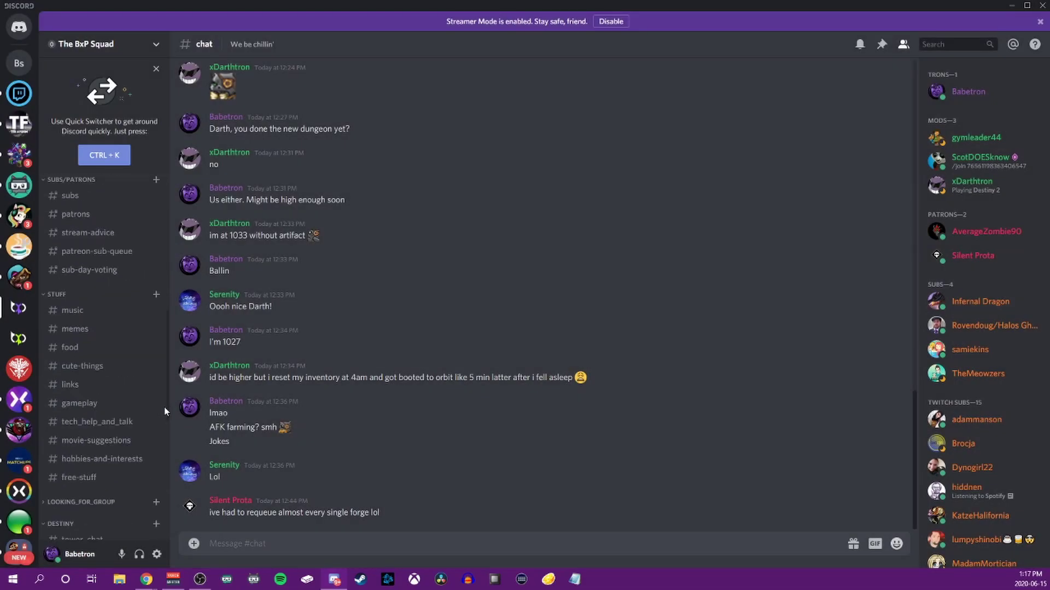
scroll(136, 382, "down", 6)
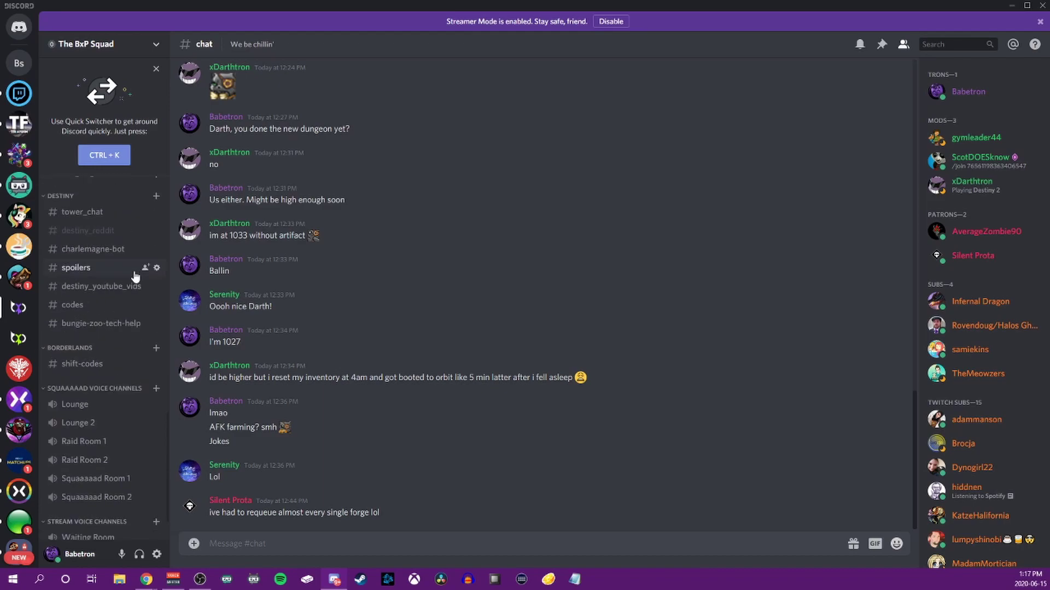
scroll(125, 343, "up", 8)
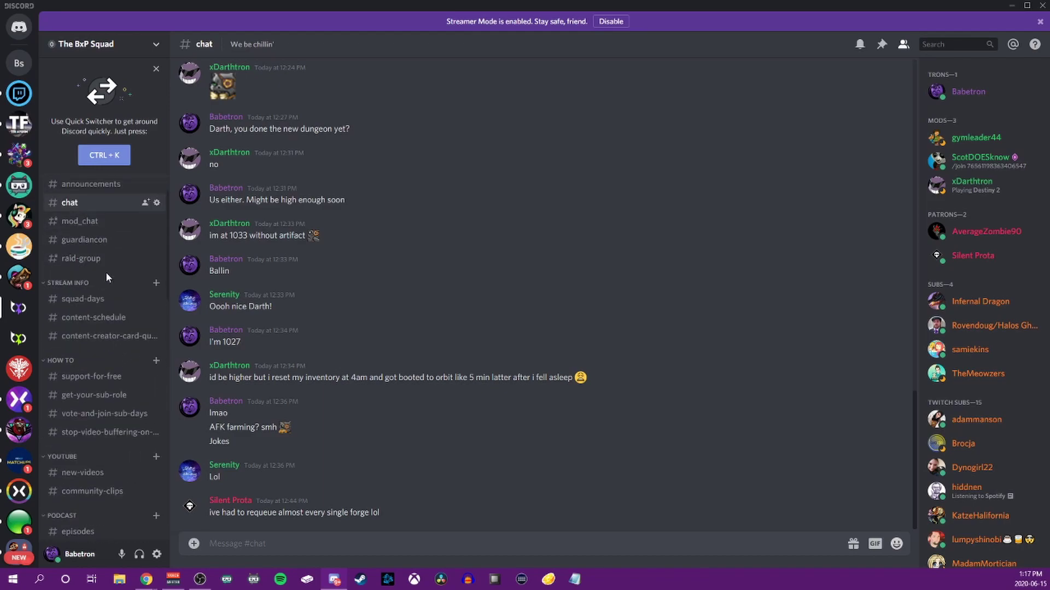
scroll(125, 263, "up", 2)
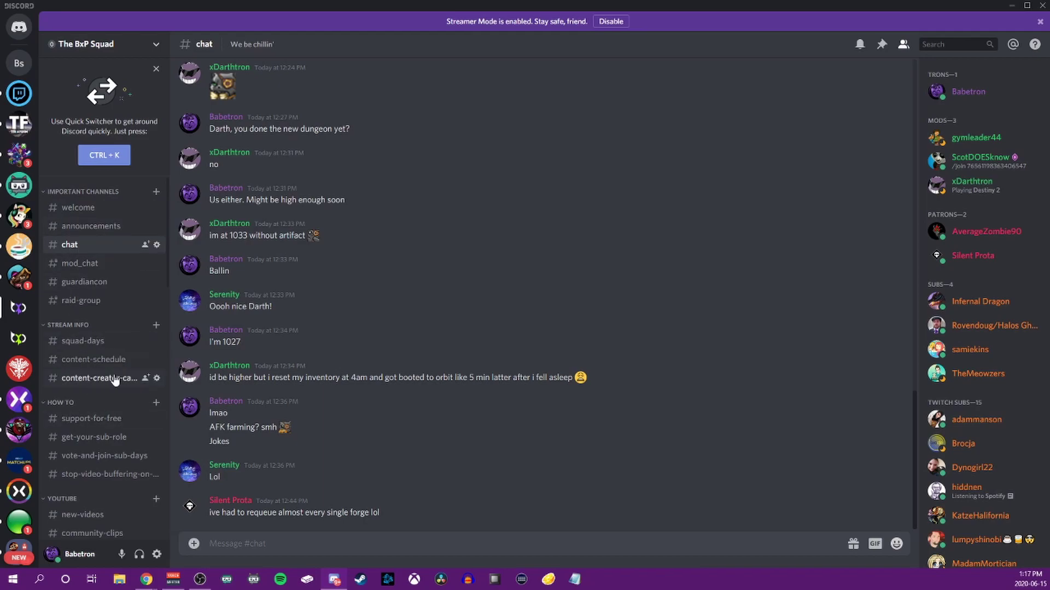
scroll(129, 402, "down", 2)
scroll(131, 404, "down", 3)
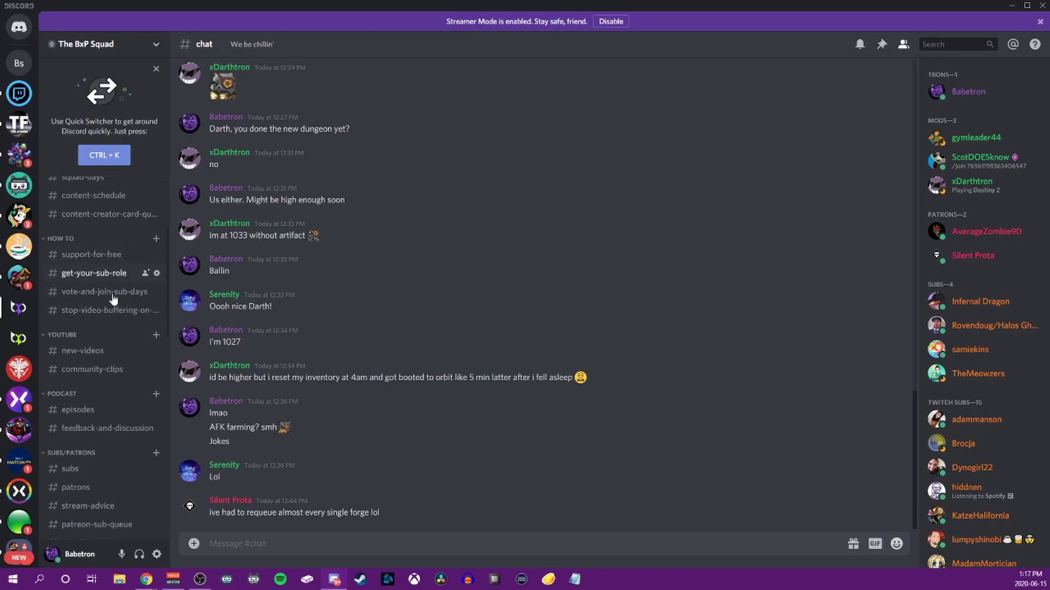
scroll(115, 301, "down", 1)
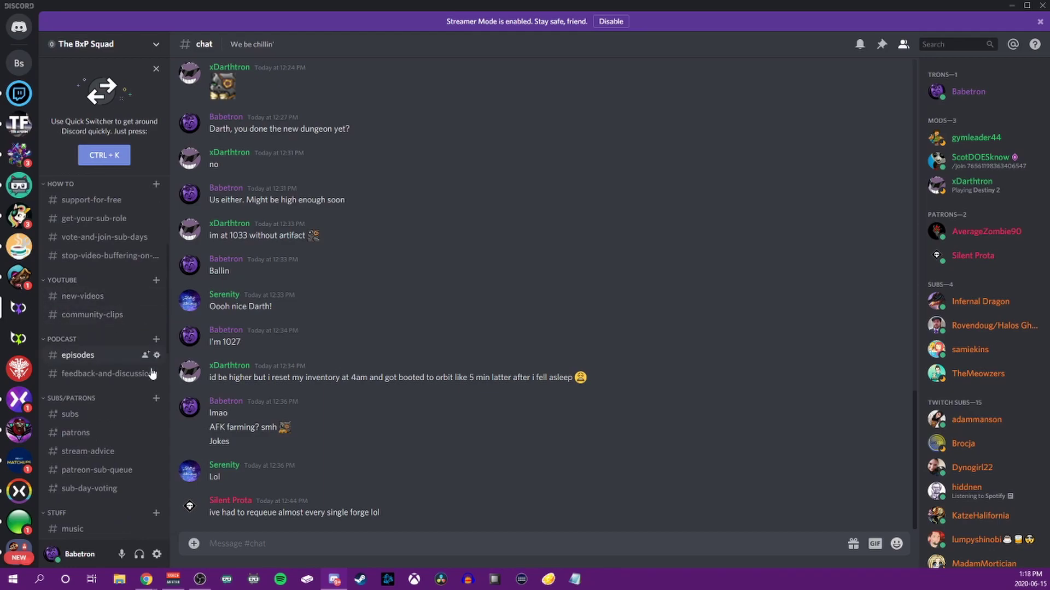
scroll(79, 380, "down", 3)
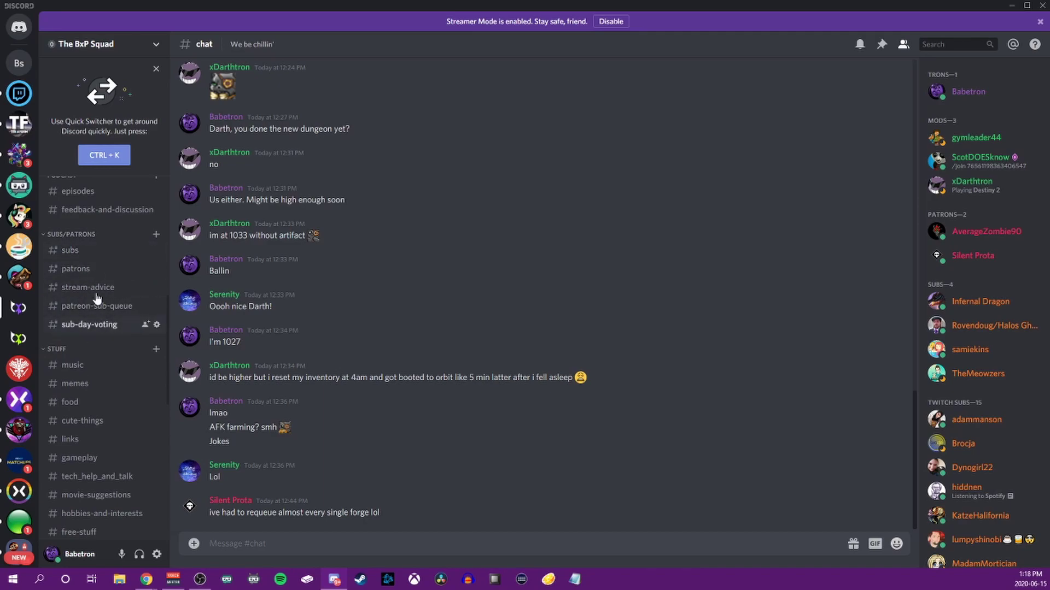
scroll(82, 268, "down", 3)
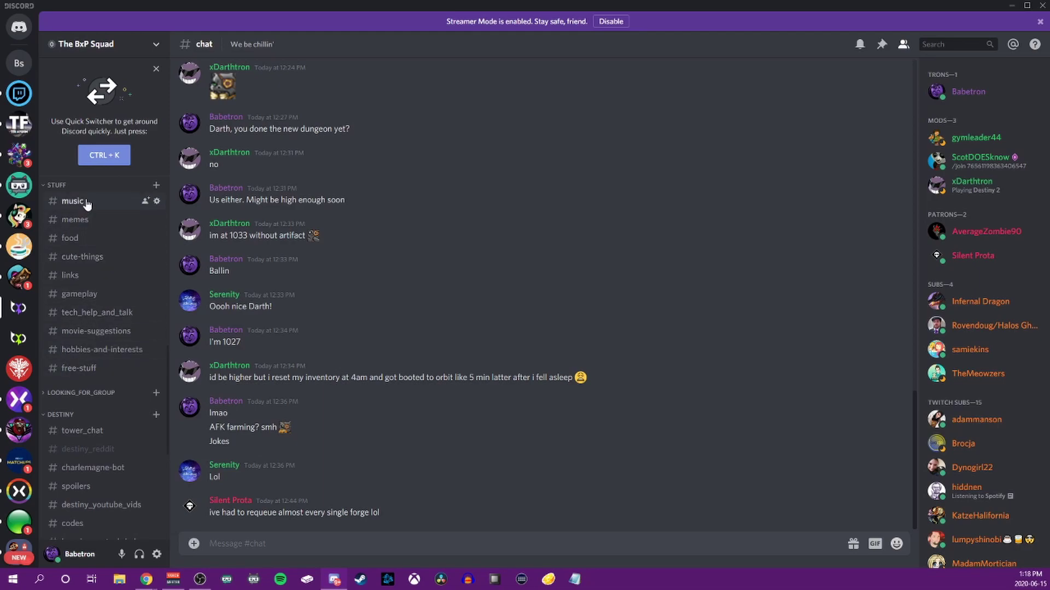
scroll(132, 395, "down", 2)
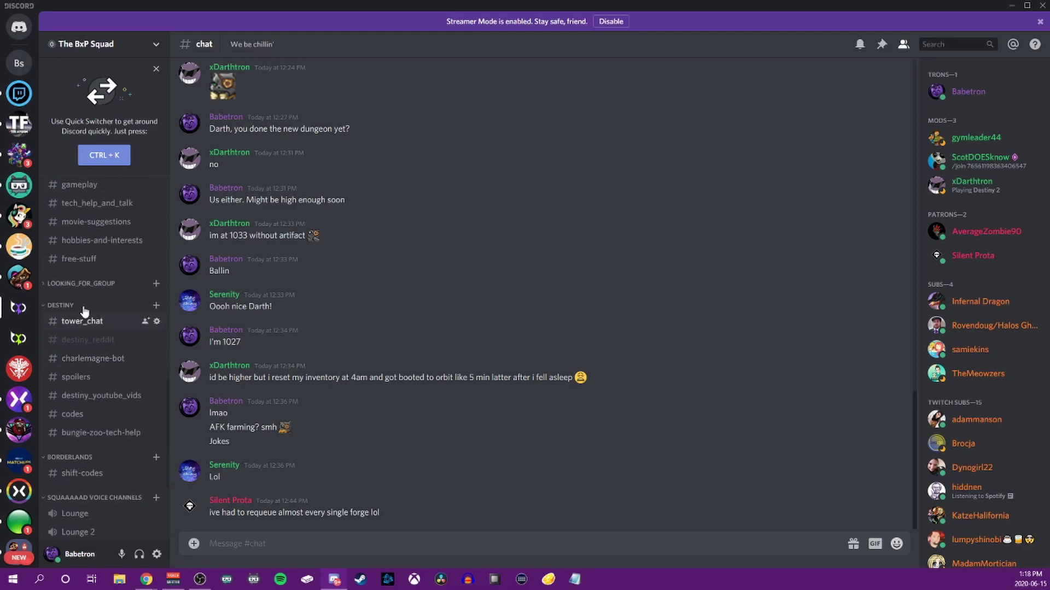
Expand the LOOKING_FOR_GROUP category and look over the remaining categories down to the stream voice channels.
left_click(44, 287)
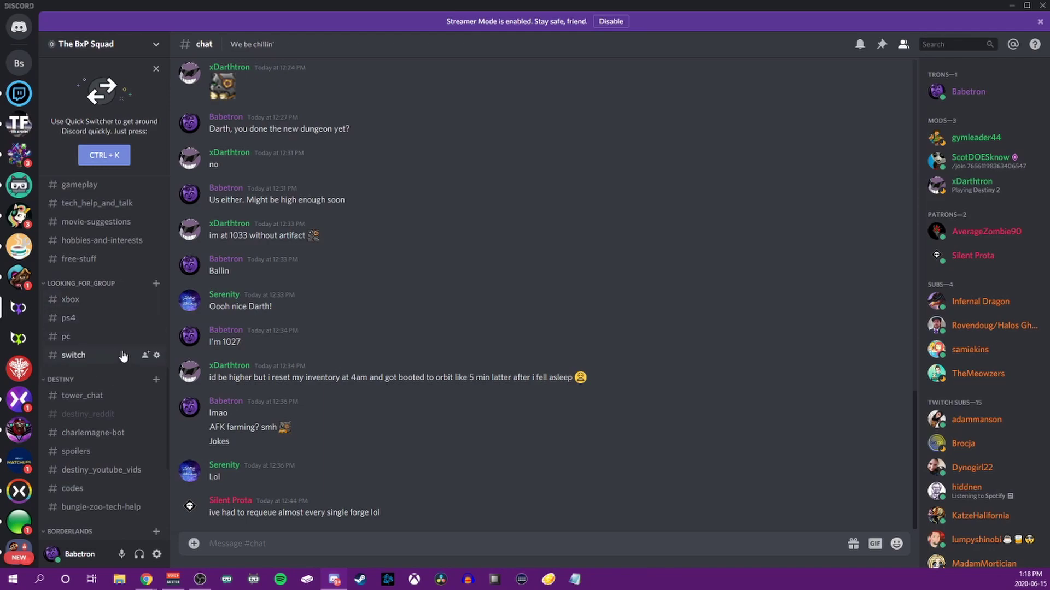
scroll(120, 365, "down", 5)
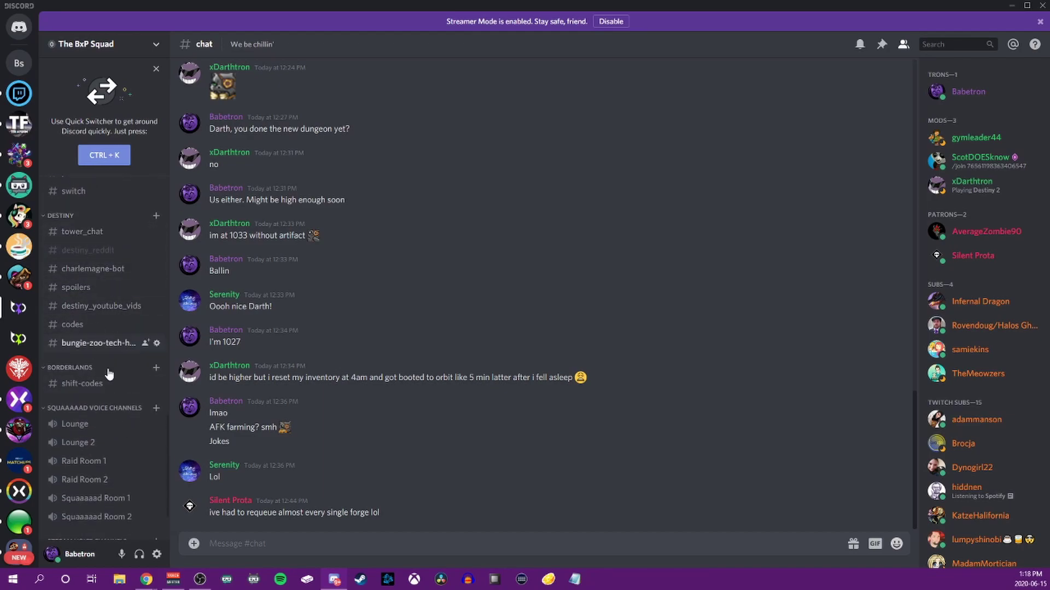
scroll(90, 382, "down", 2)
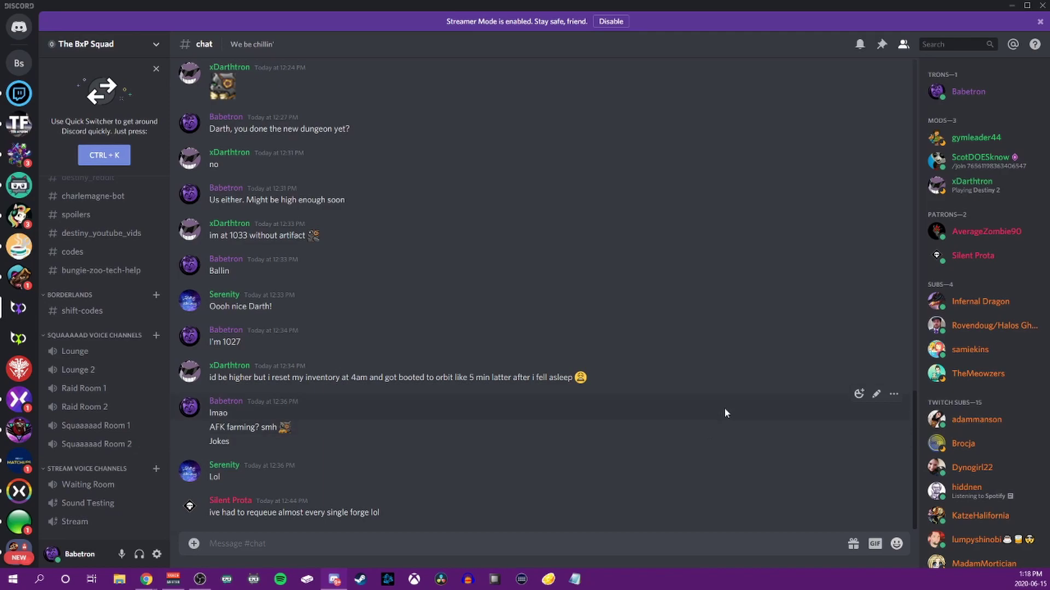
Bring up the text and voice channel choices for a new channel in Important Channels again, and cancel.
scroll(128, 317, "up", 10)
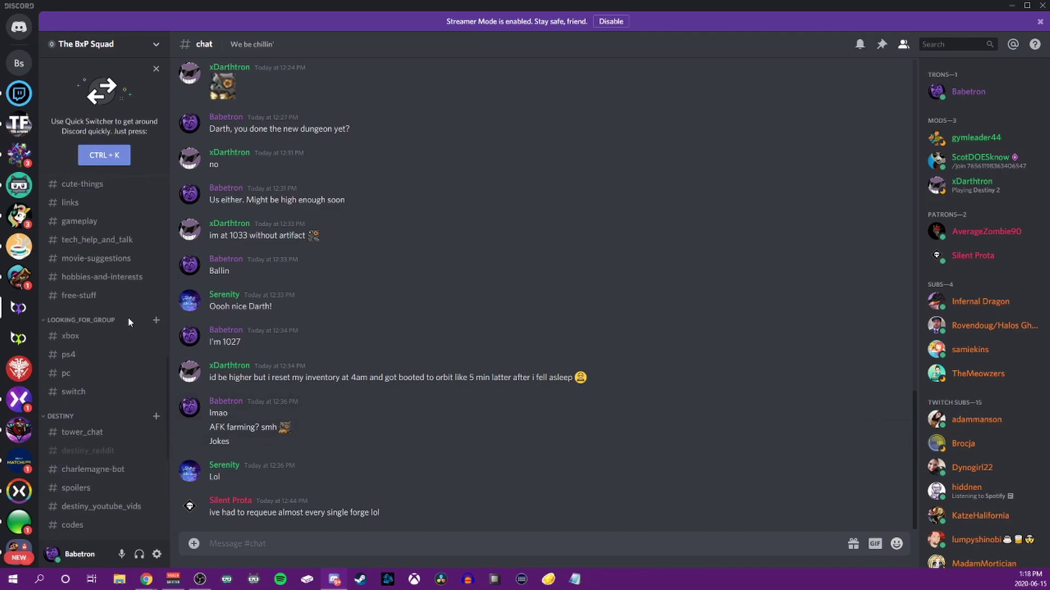
scroll(107, 203, "up", 3)
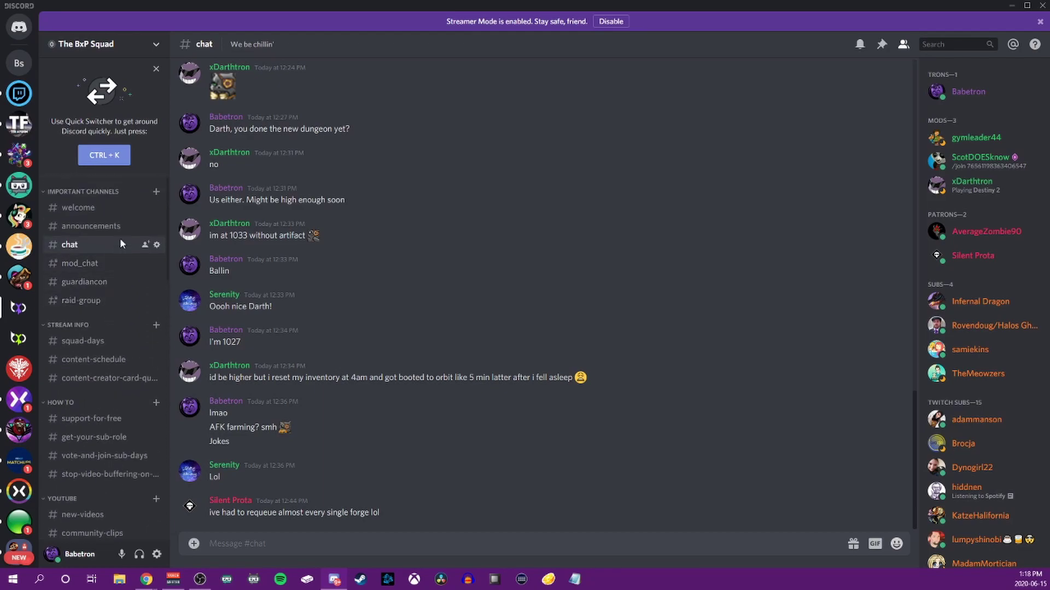
scroll(96, 399, "down", 5)
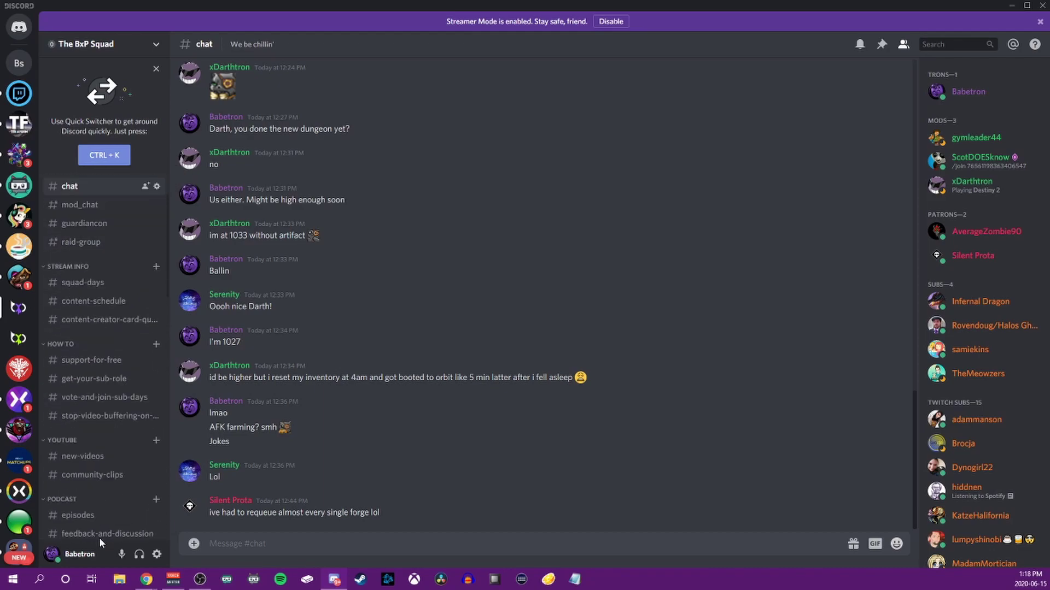
scroll(149, 301, "up", 5)
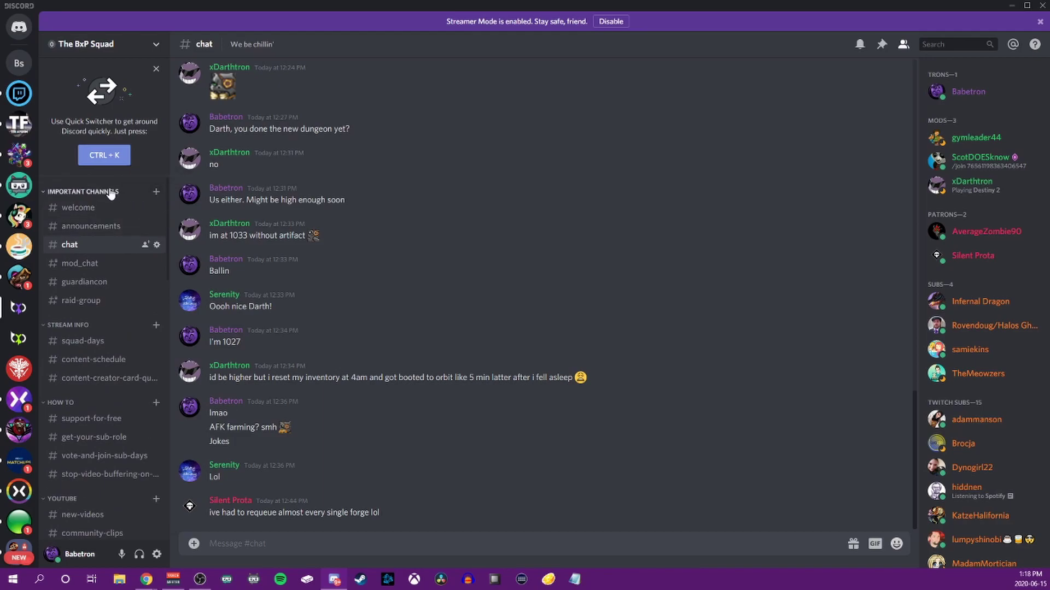
left_click(157, 193)
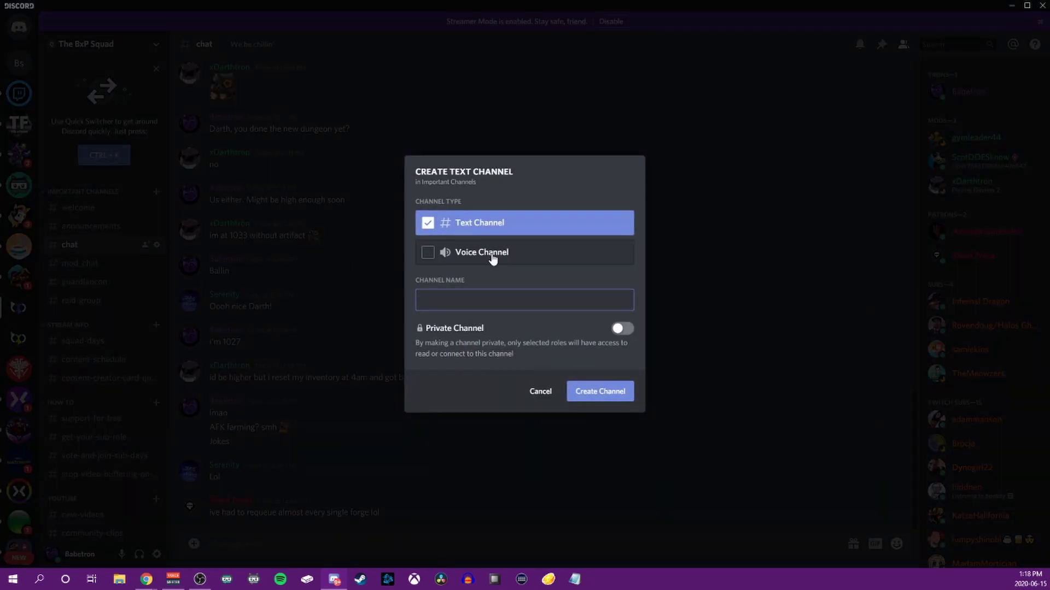
left_click(540, 391)
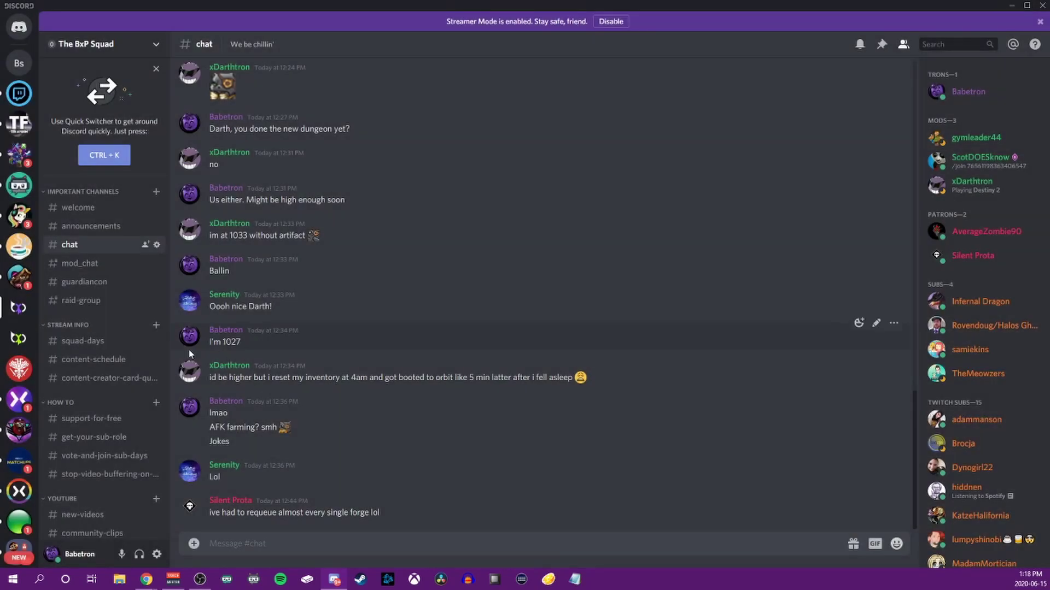
In the announcements channel, draft a message with HI in bold and start a block quote on a new line, without sending.
scroll(123, 382, "down", 8)
scroll(131, 410, "down", 5)
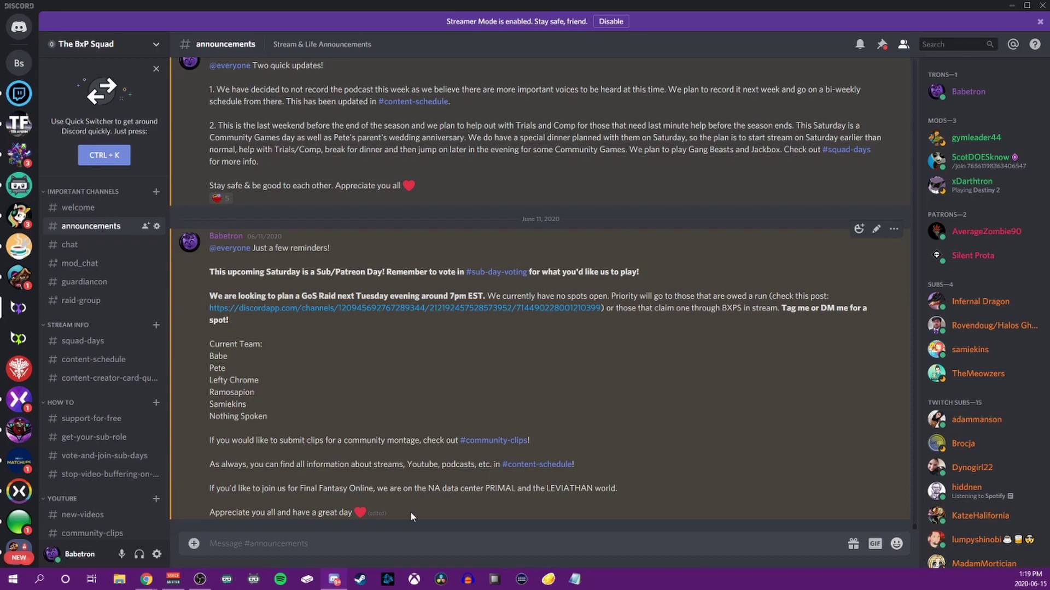
type("I**")
left_click(210, 544)
type("*")
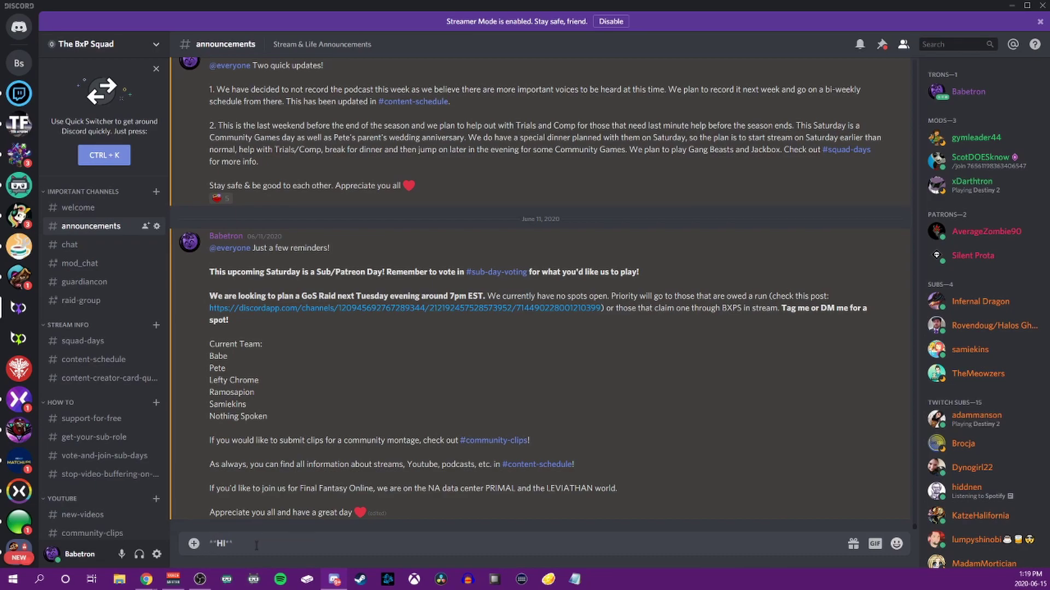
left_click_drag(230, 545, 210, 545)
left_click(331, 547)
key("shift+Return")
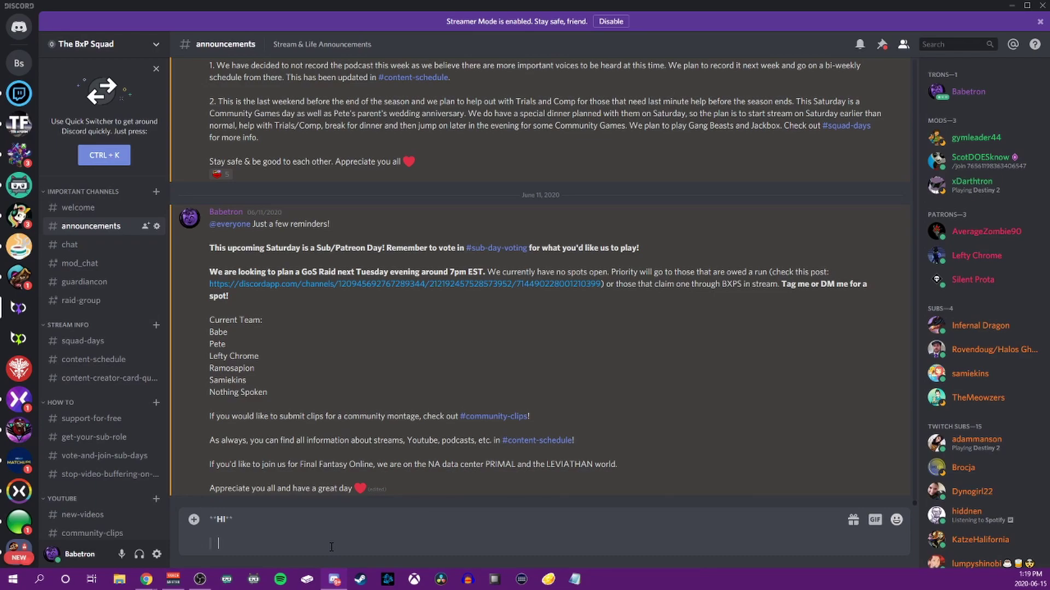
Examine the bold and block-quote formatting of older posts in the announcements and content-schedule channels.
scroll(474, 356, "up", 15)
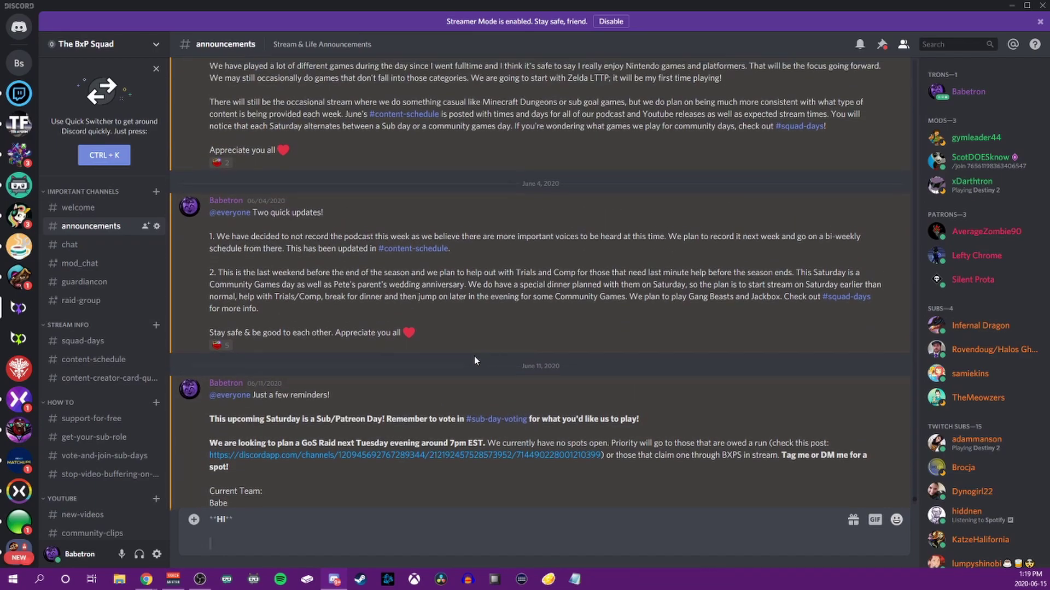
scroll(474, 355, "up", 15)
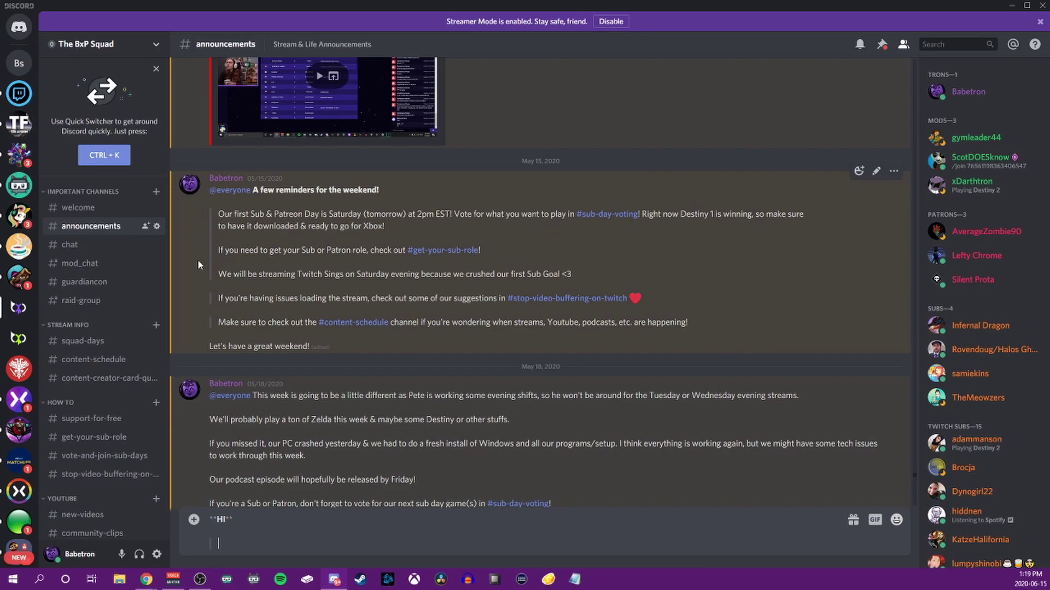
left_click(93, 360)
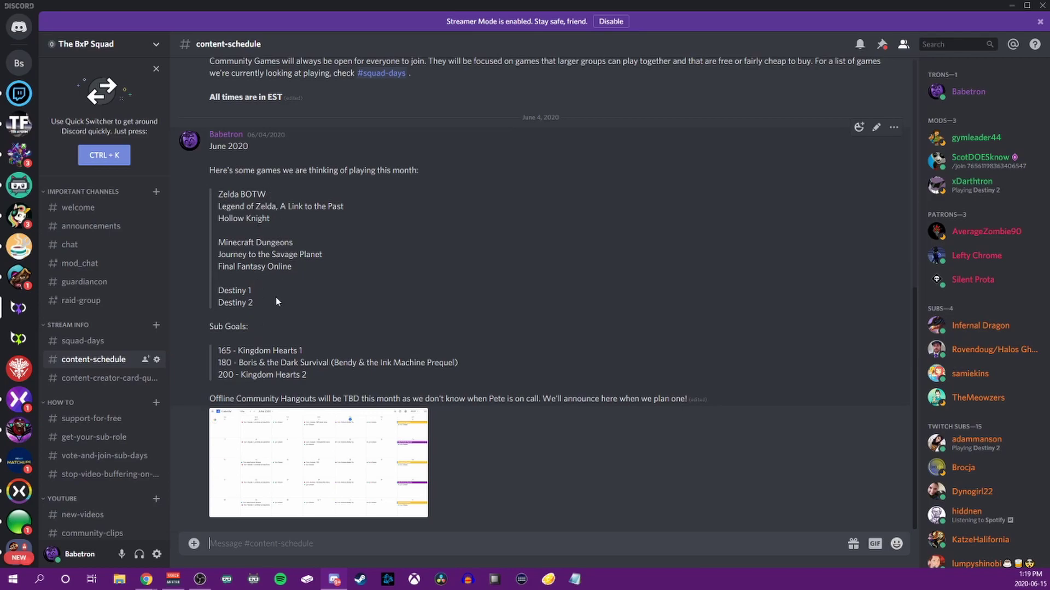
scroll(376, 363, "up", 8)
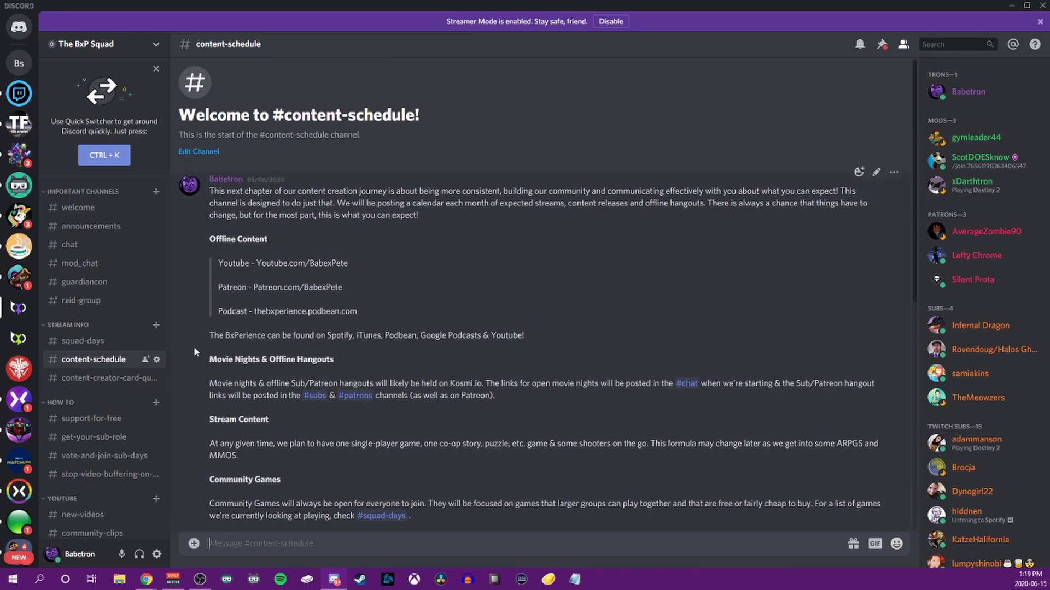
scroll(197, 350, "down", 6)
scroll(201, 360, "down", 2)
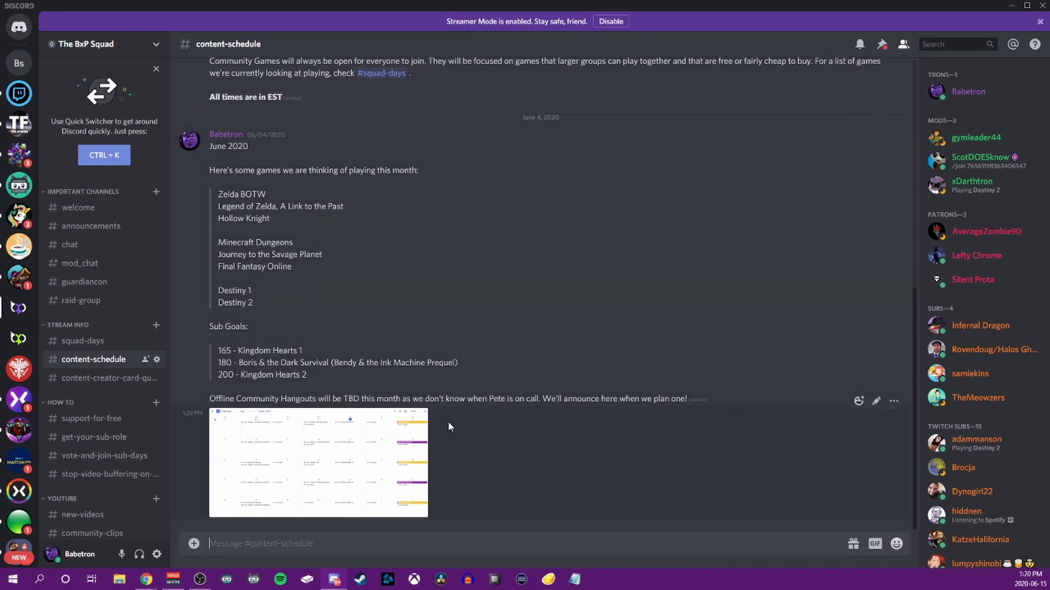
Return to the announcements channel and delete the drafted HI text from the message box.
left_click(103, 226)
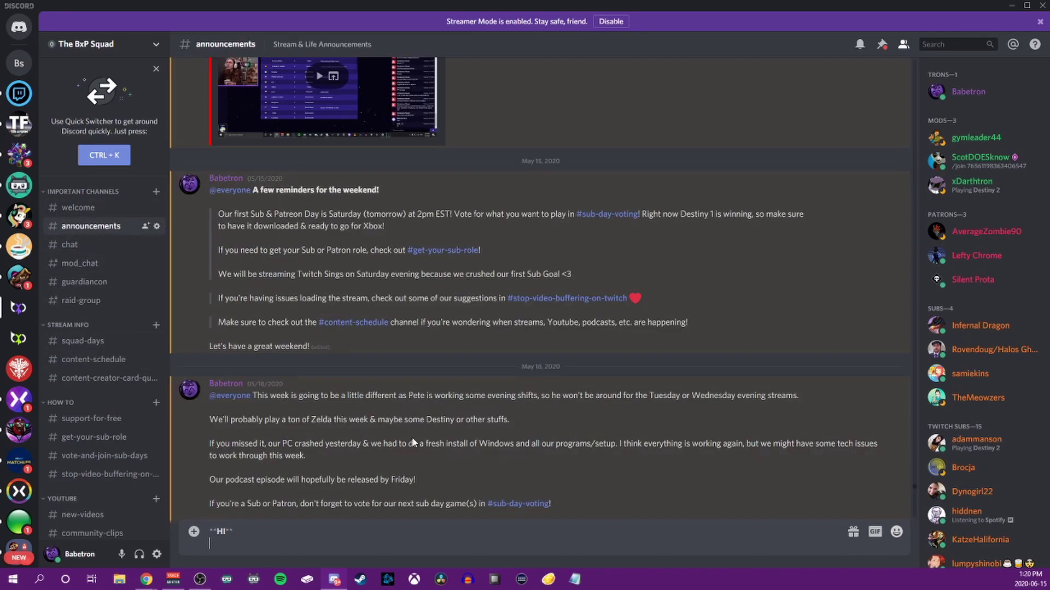
left_click_drag(236, 532, 195, 533)
left_click(241, 533)
left_click_drag(246, 535, 196, 538)
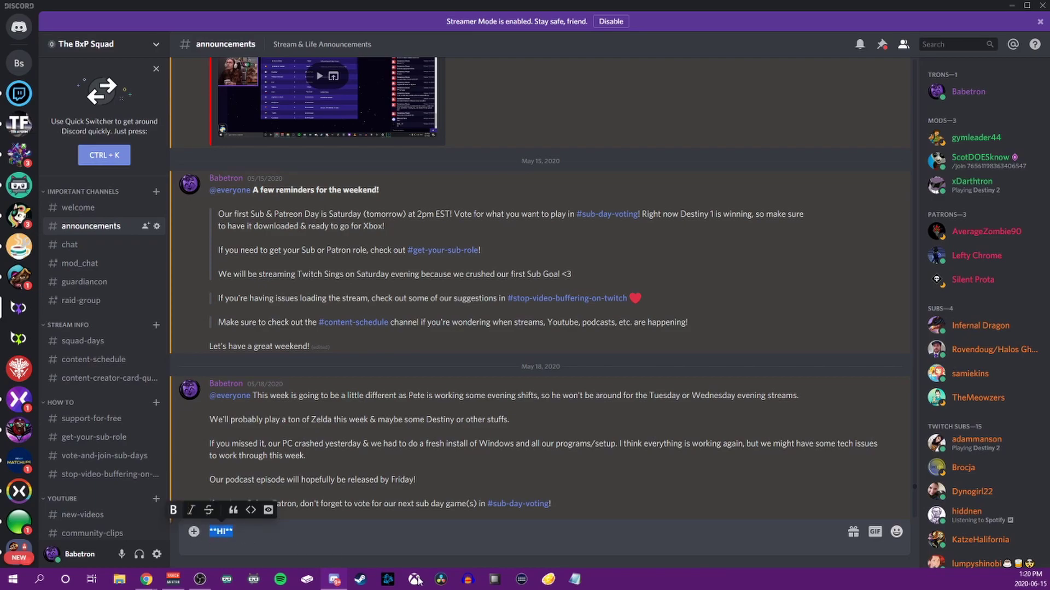
key("BackSpace")
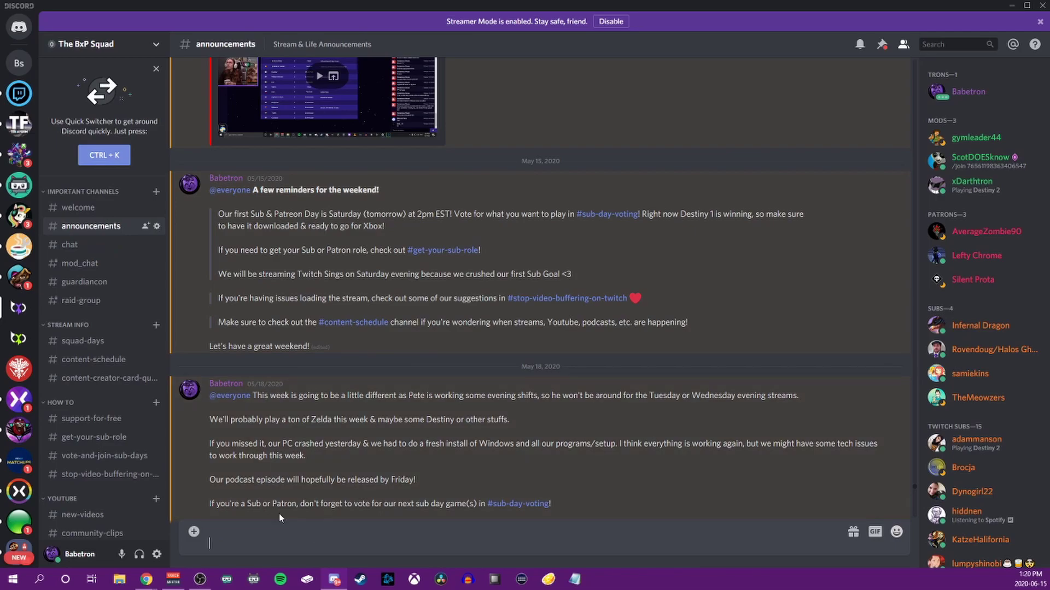
scroll(480, 368, "up", 10)
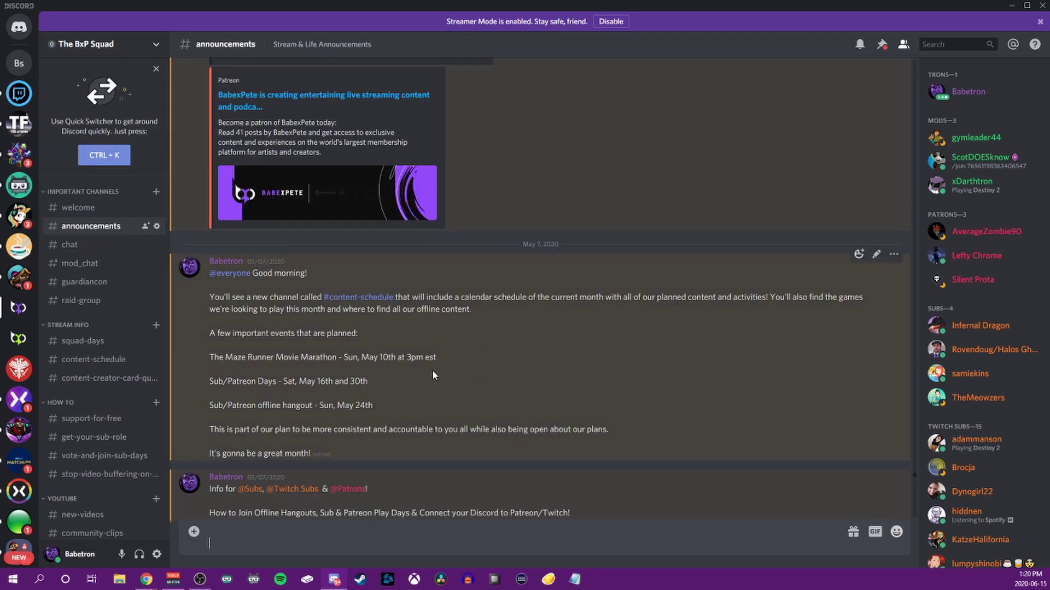
scroll(437, 383, "down", 10)
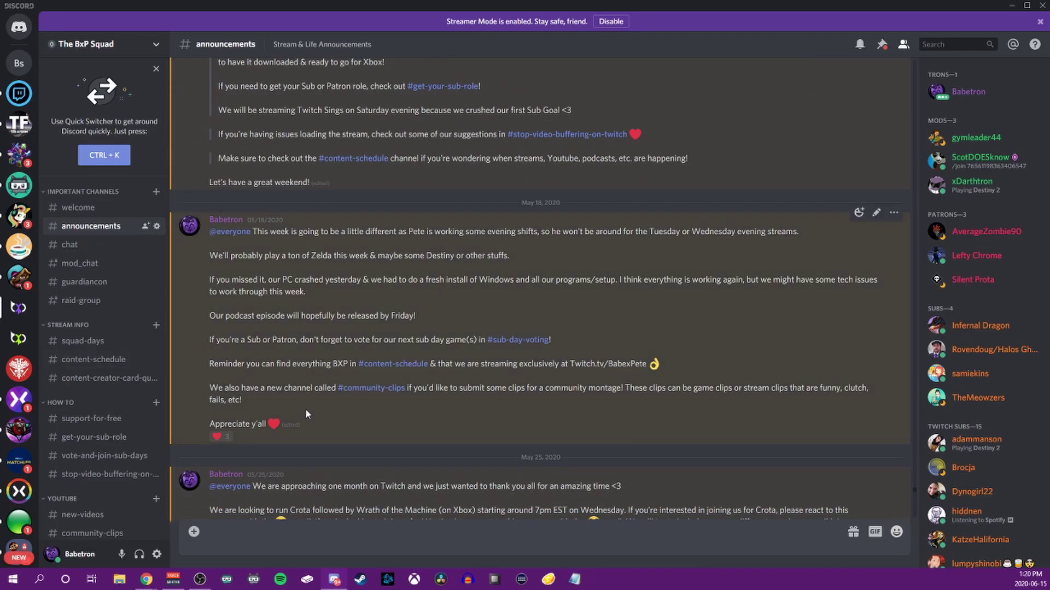